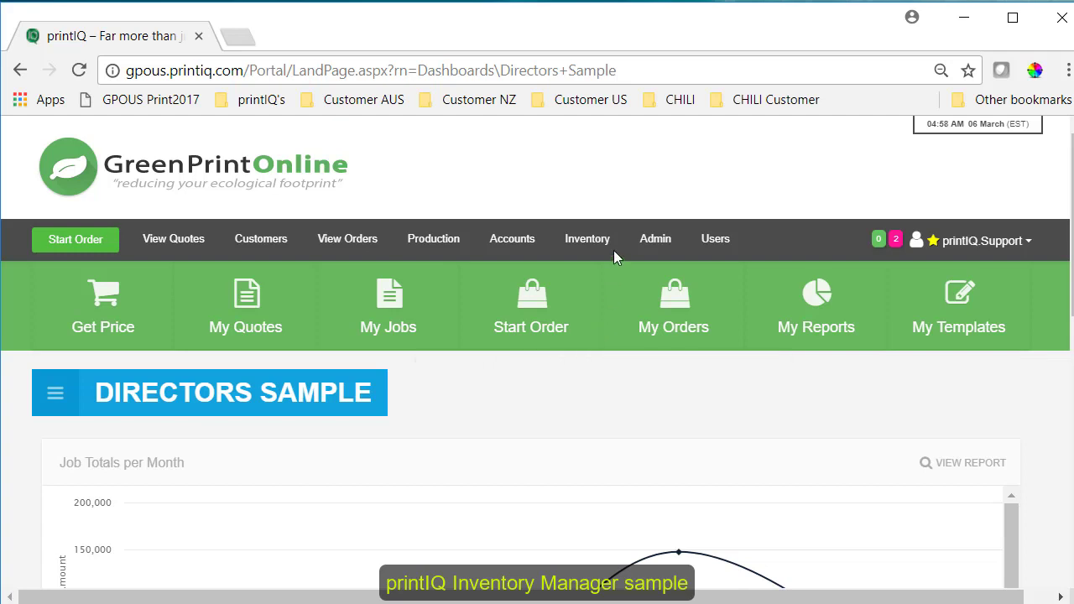
Step: Open the inventory items list and look over the listed paper items and available filters
click(616, 251)
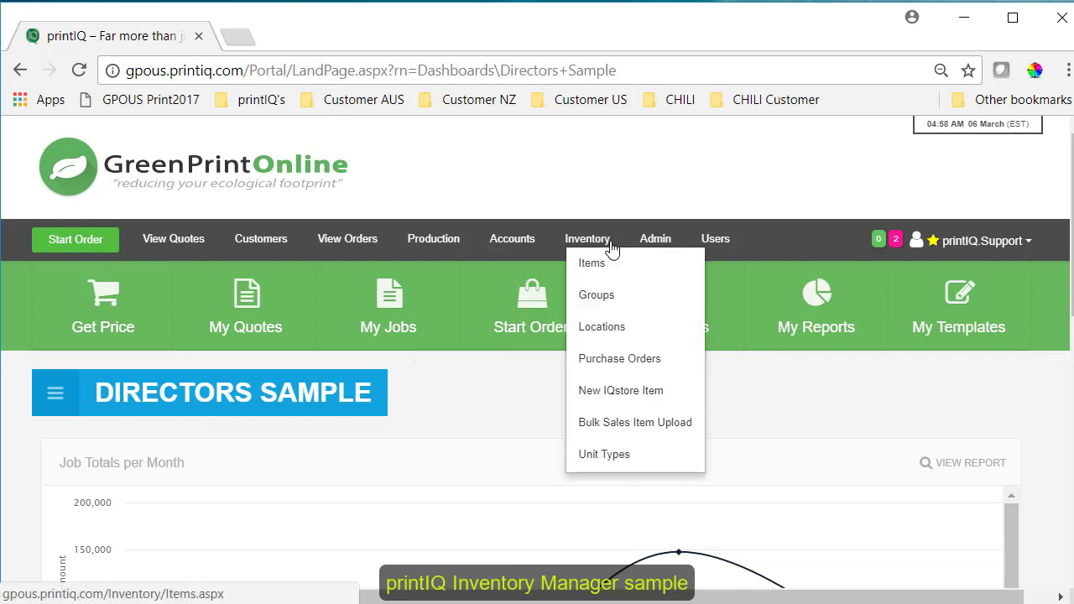
click(666, 267)
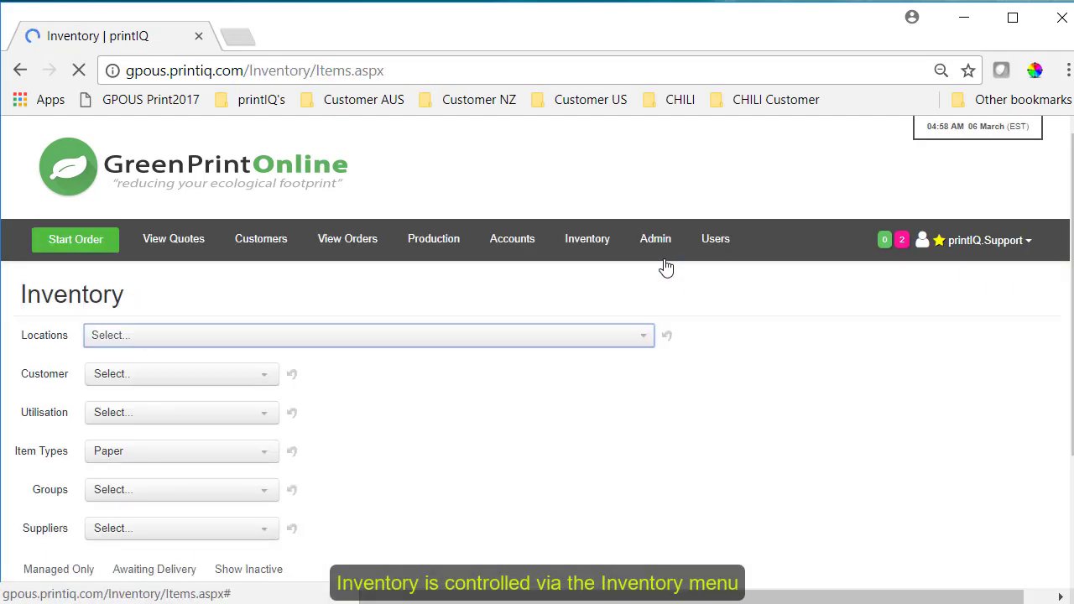
scroll(666, 264, down, 3)
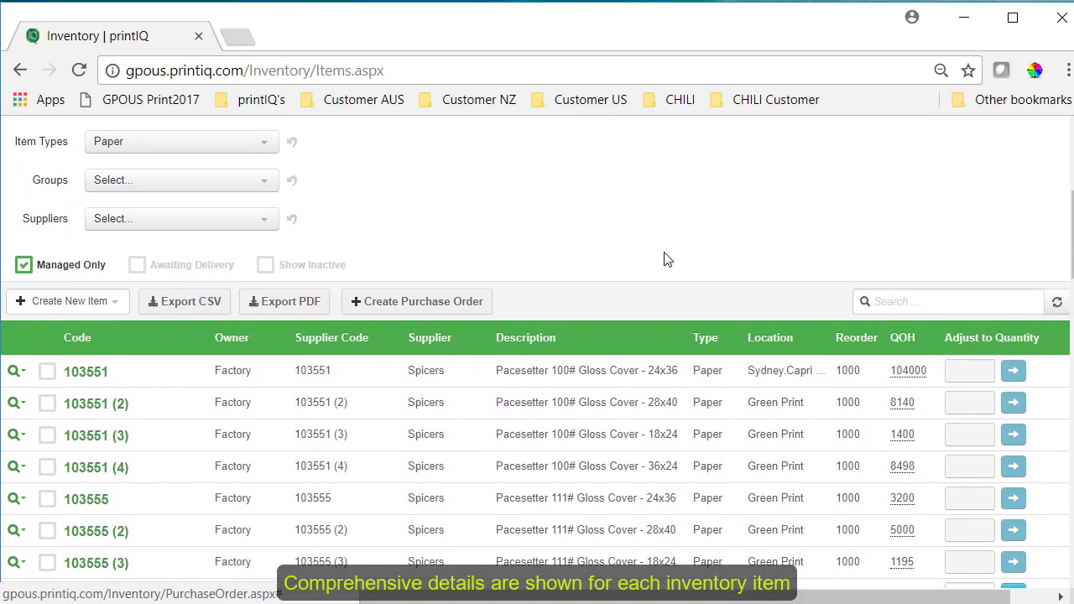
scroll(666, 259, up, 2)
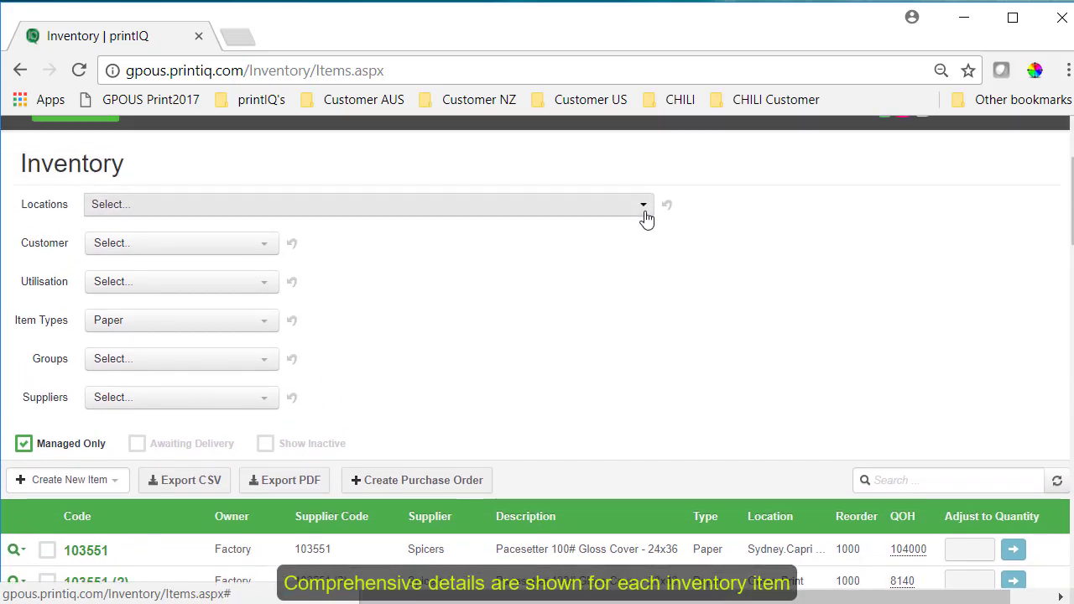
Step: Browse the location hierarchy from Main Warehouse through Security, Aisle1 and Bay 1 to its levels, without choosing a location
click(644, 212)
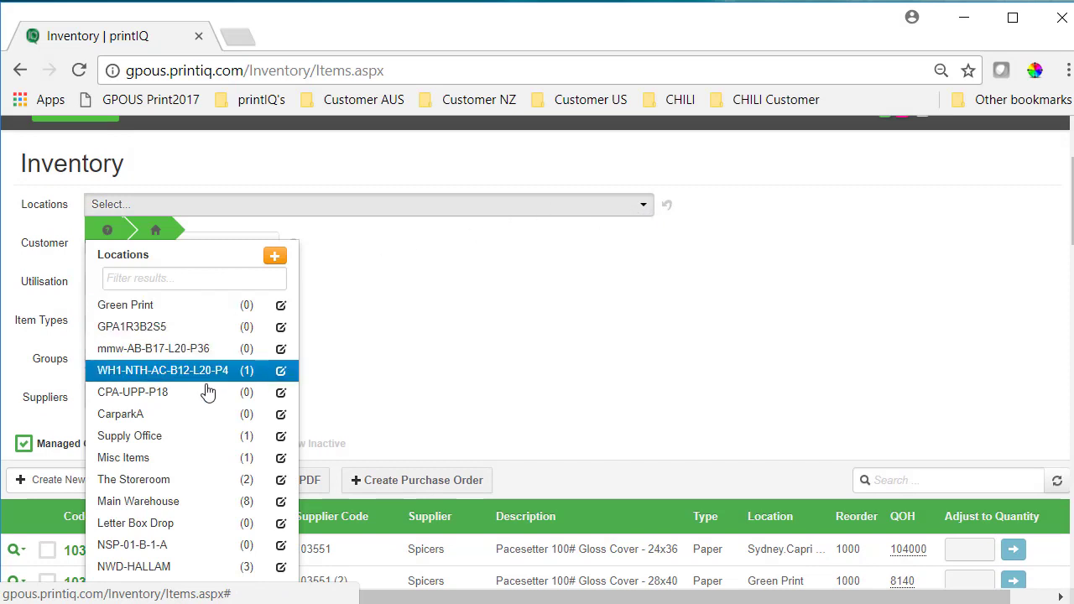
click(178, 502)
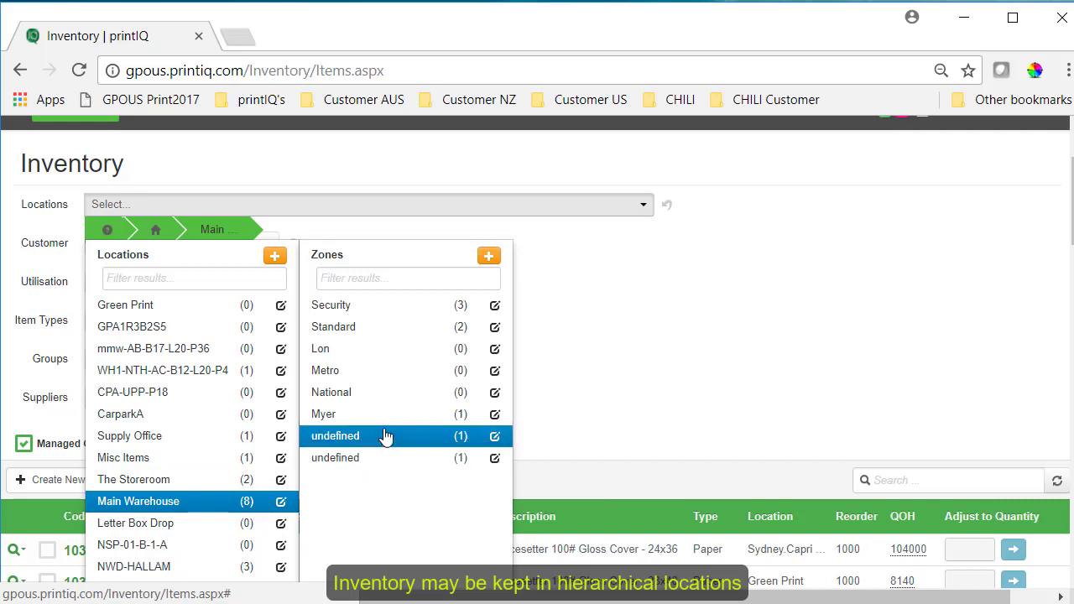
click(395, 311)
click(418, 309)
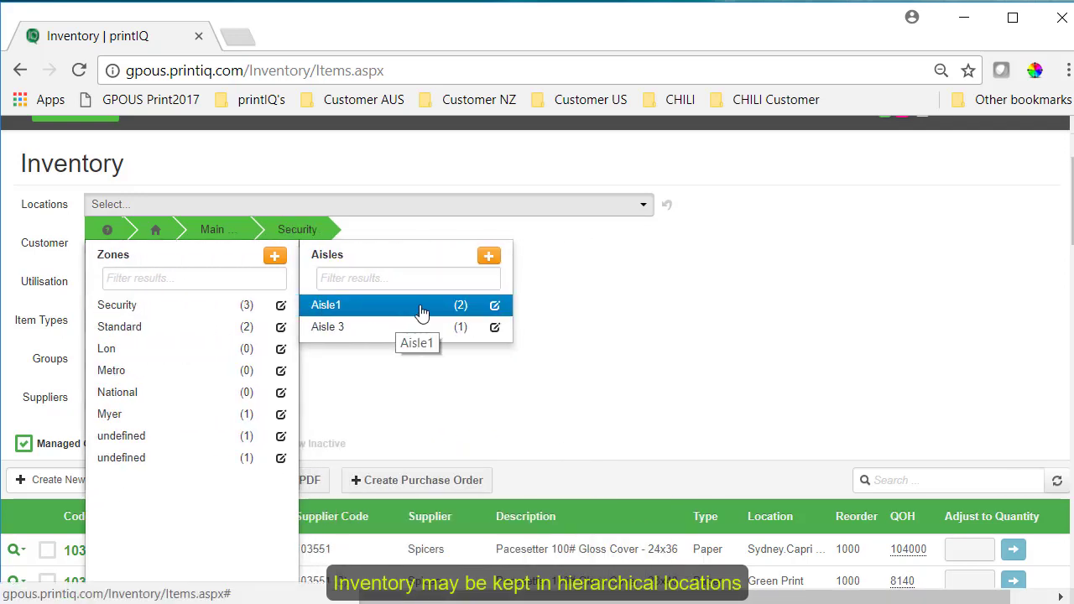
click(419, 314)
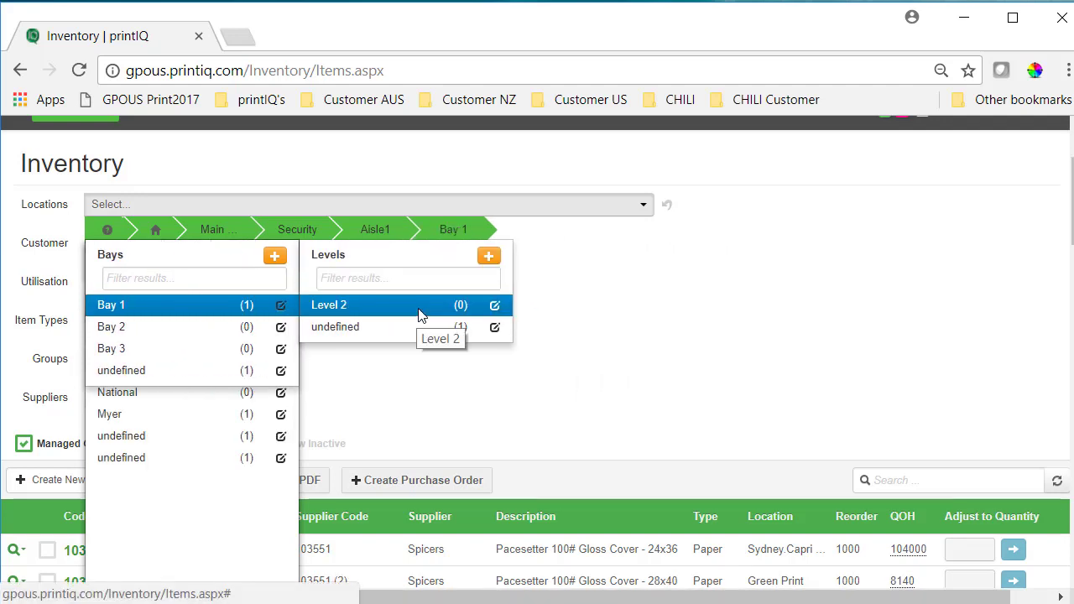
click(657, 315)
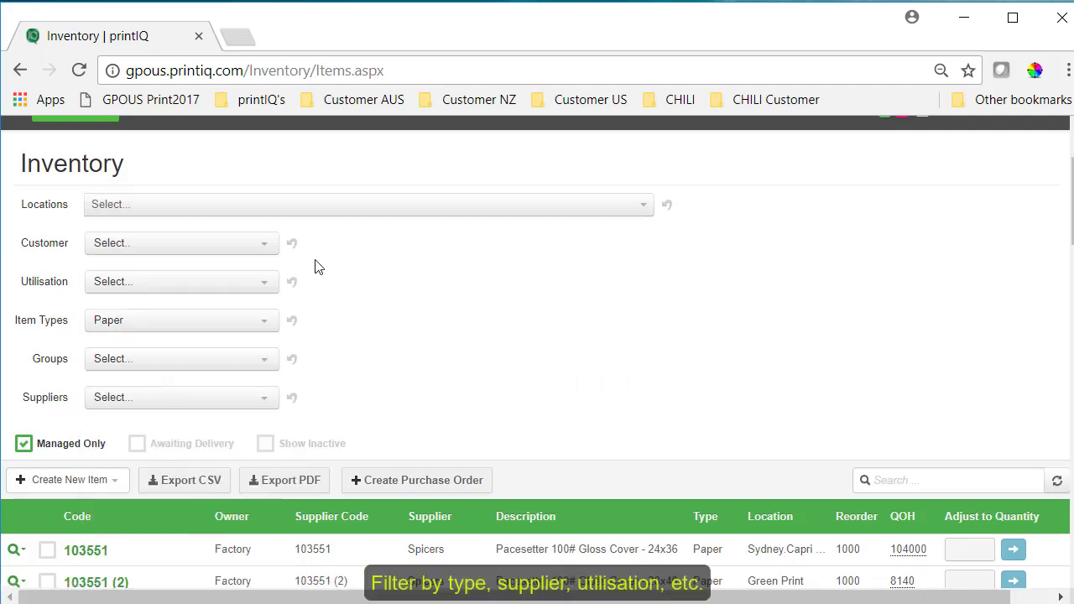
Step: Examine the options offered by the Customer, Utilisation, Item Types and Groups filters without changing any
click(270, 242)
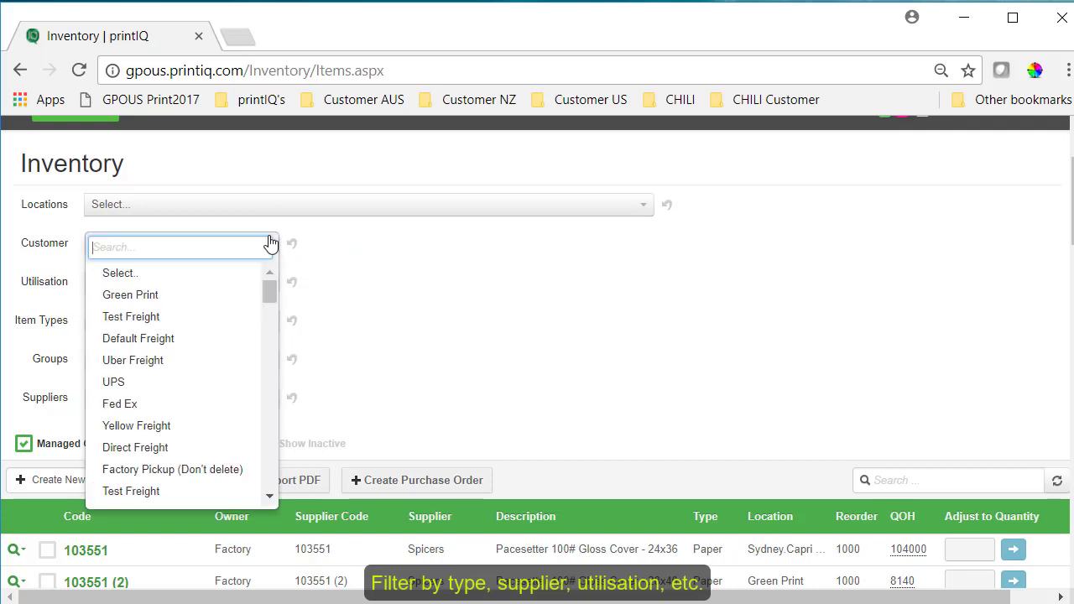
click(411, 275)
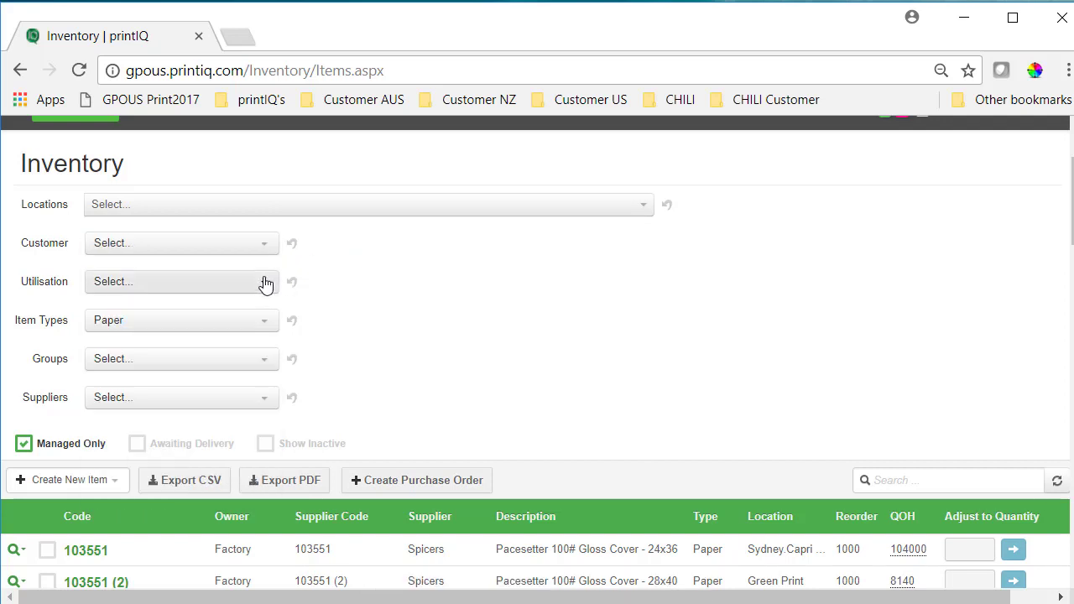
click(267, 282)
click(411, 307)
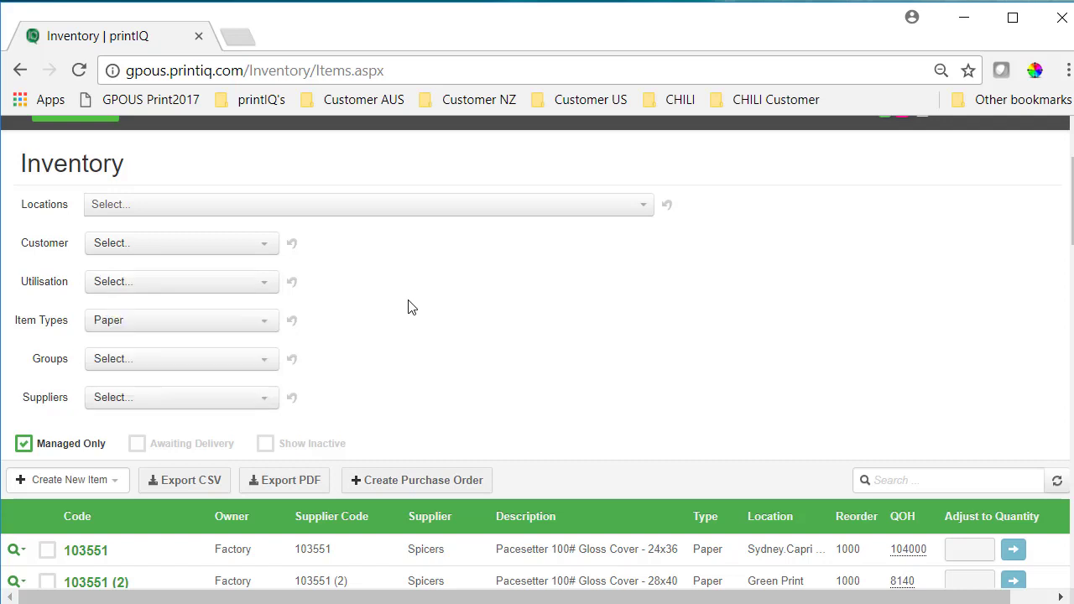
click(269, 324)
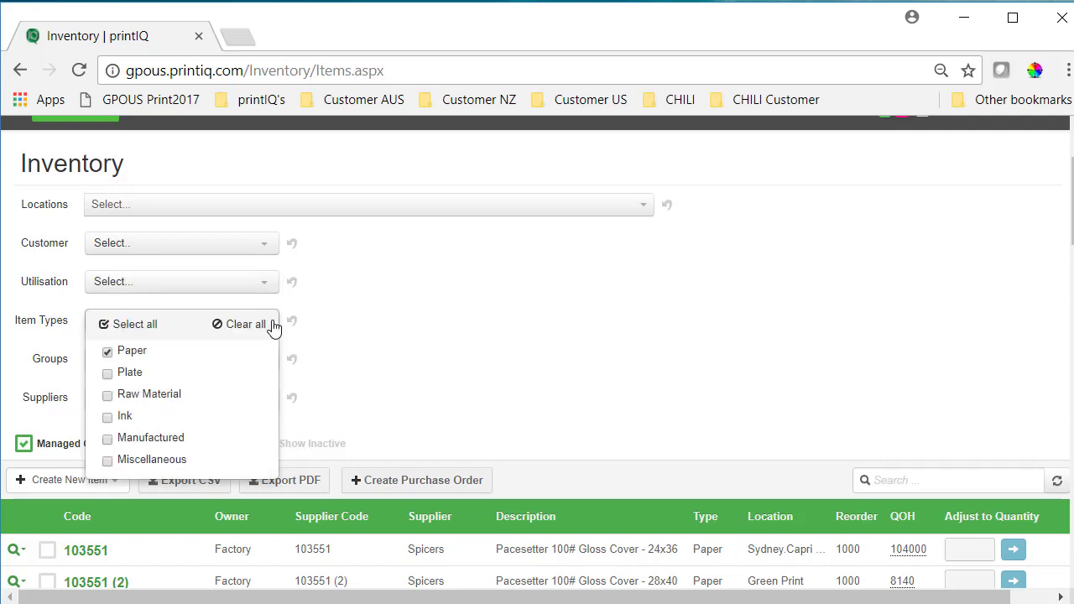
click(455, 332)
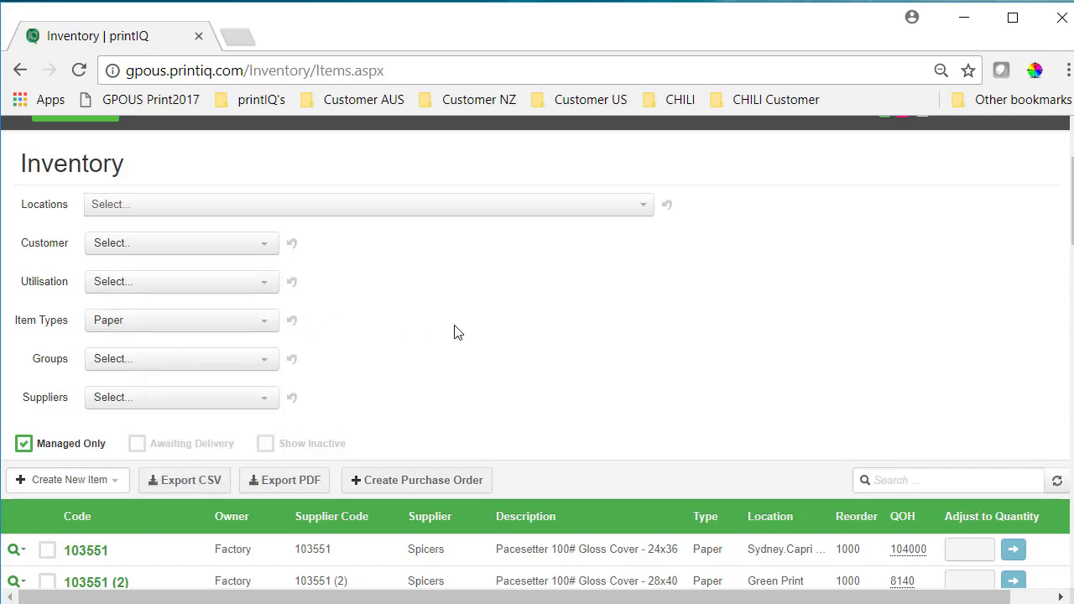
click(267, 366)
click(425, 358)
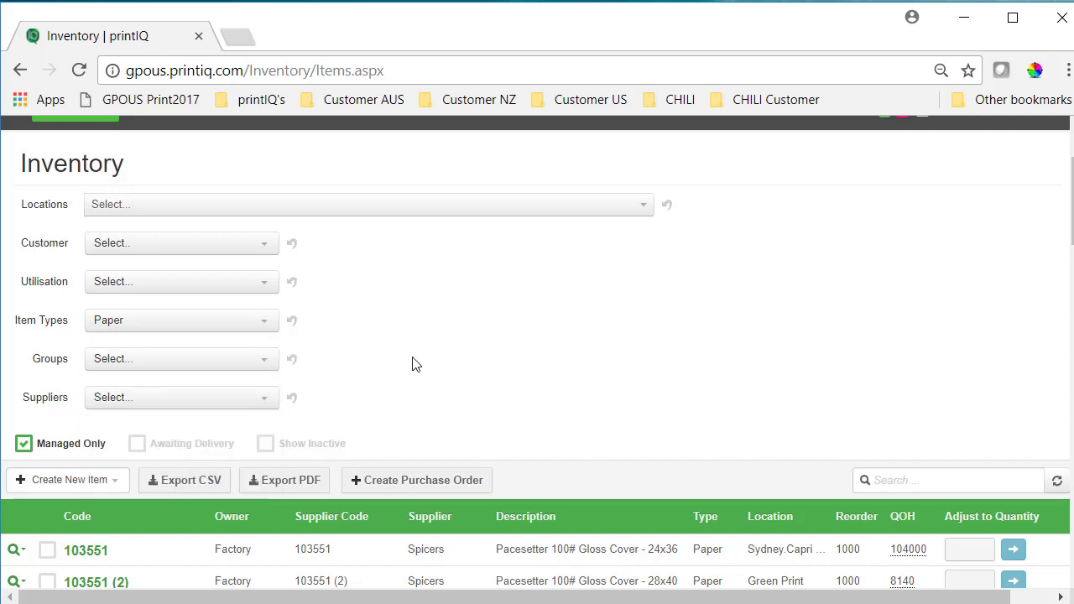
Step: Filter the inventory list to items supplied by Boise Paper
click(273, 404)
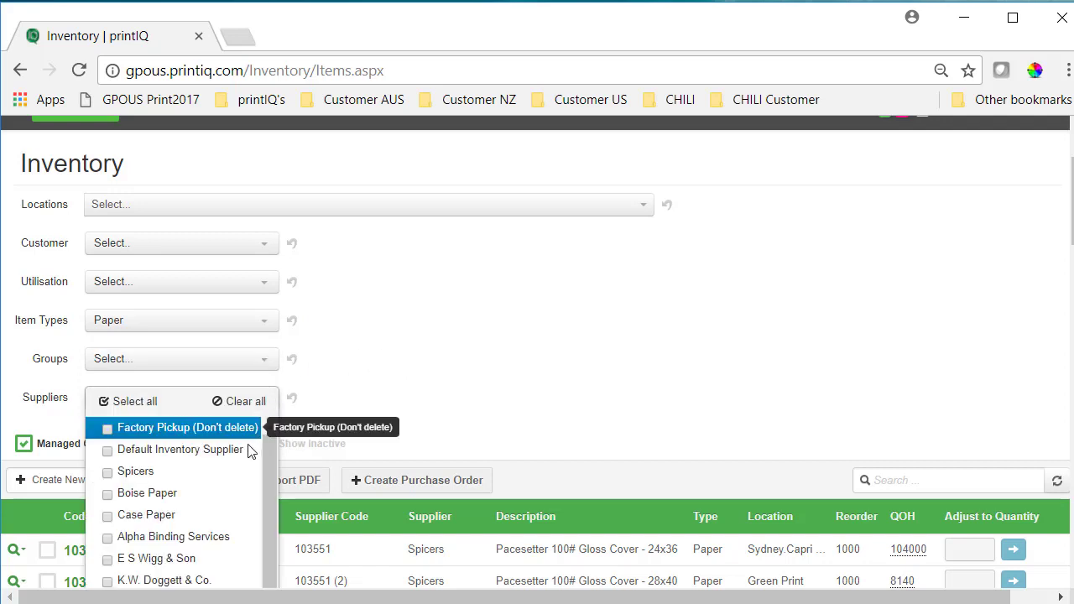
click(225, 496)
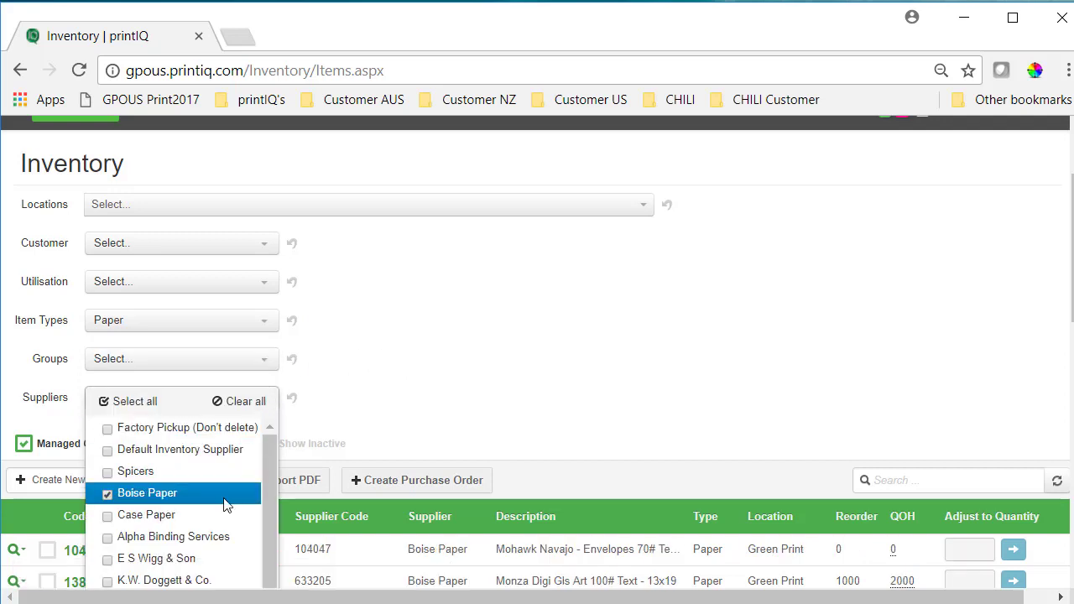
click(440, 396)
Step: Adjust the stock quantity of item JJL170 to 35000
scroll(440, 397, down, 2)
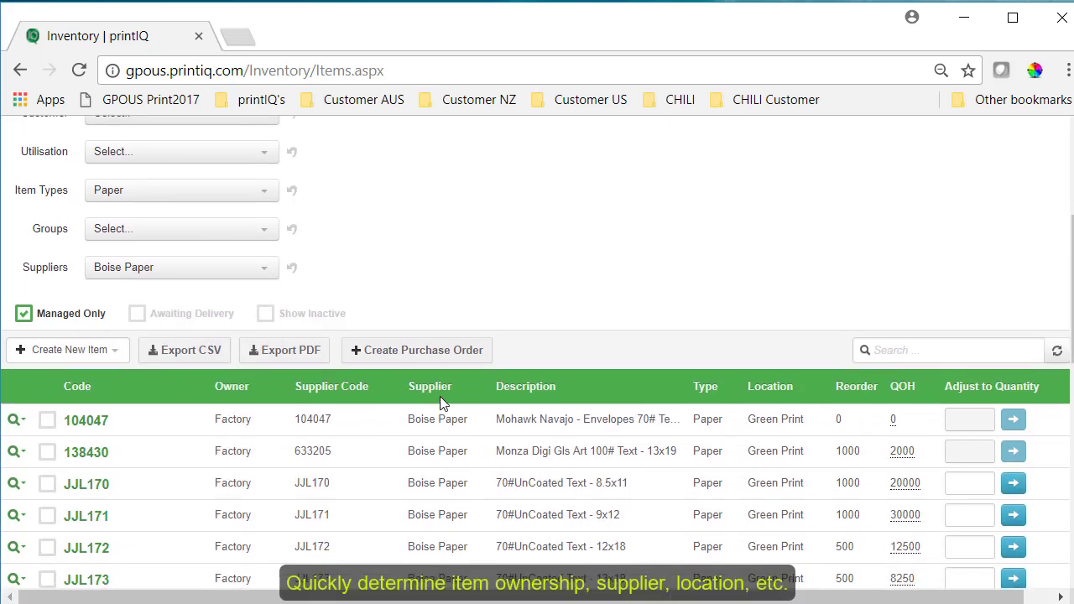
scroll(440, 396, down, 2)
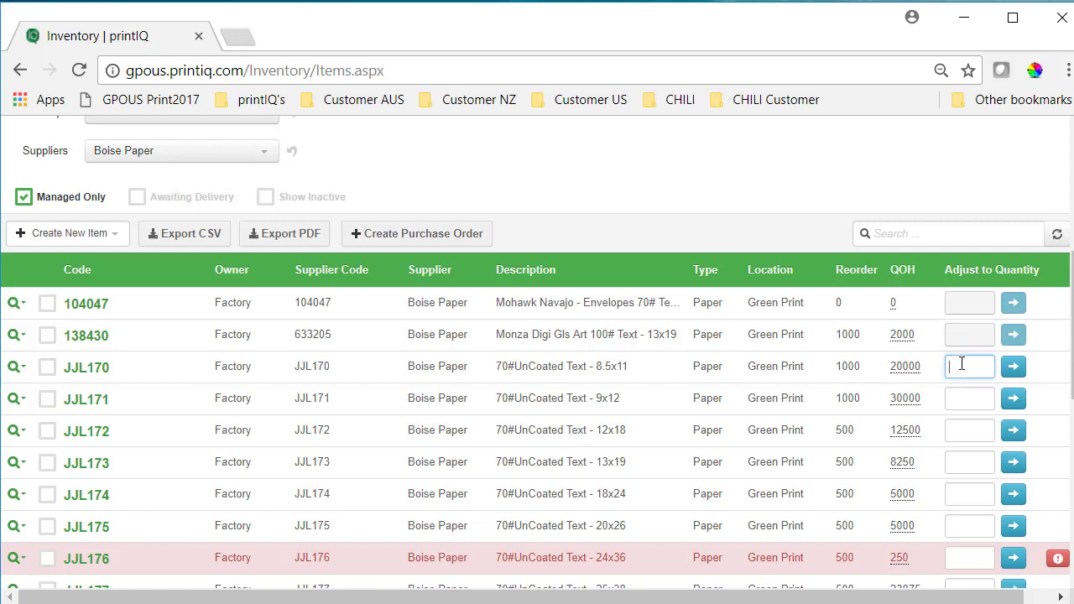
text(35000)
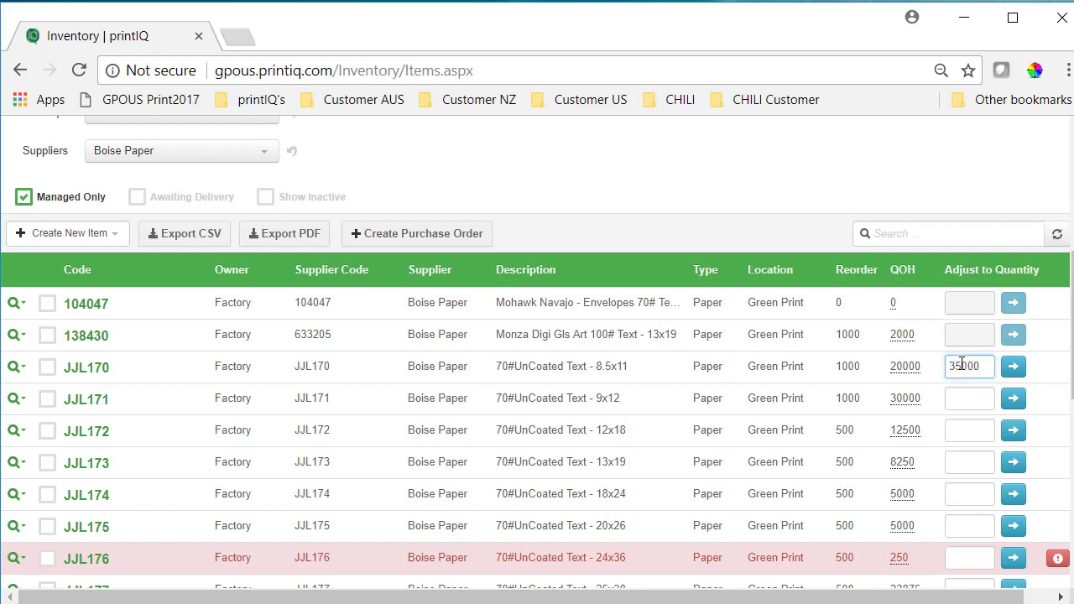
click(1014, 367)
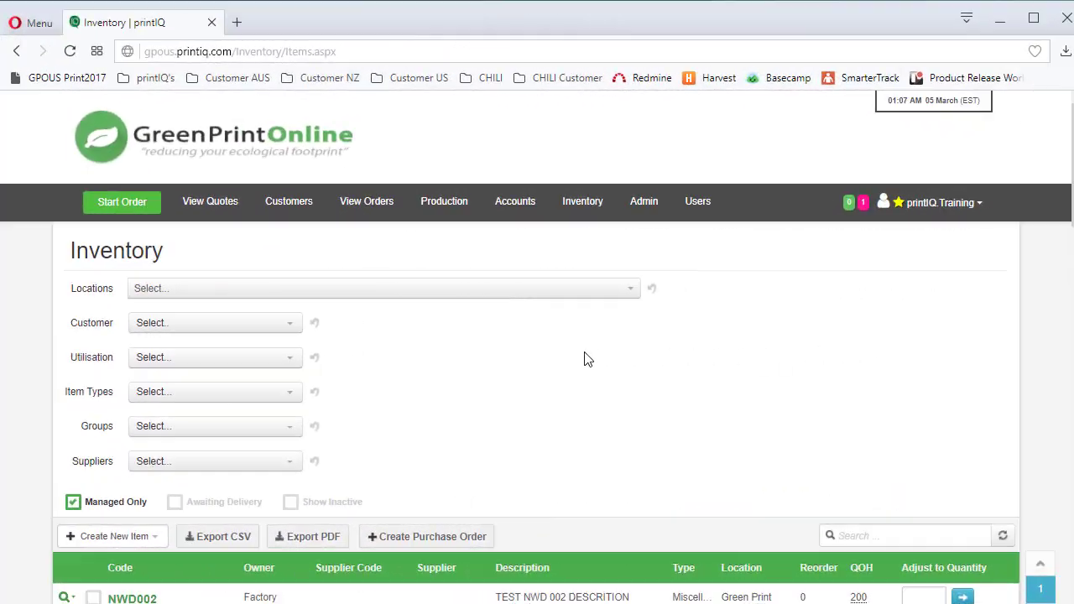
Step: Filter the inventory list by utilisation to items that are Below Re-Order Level
scroll(588, 359, down, 3)
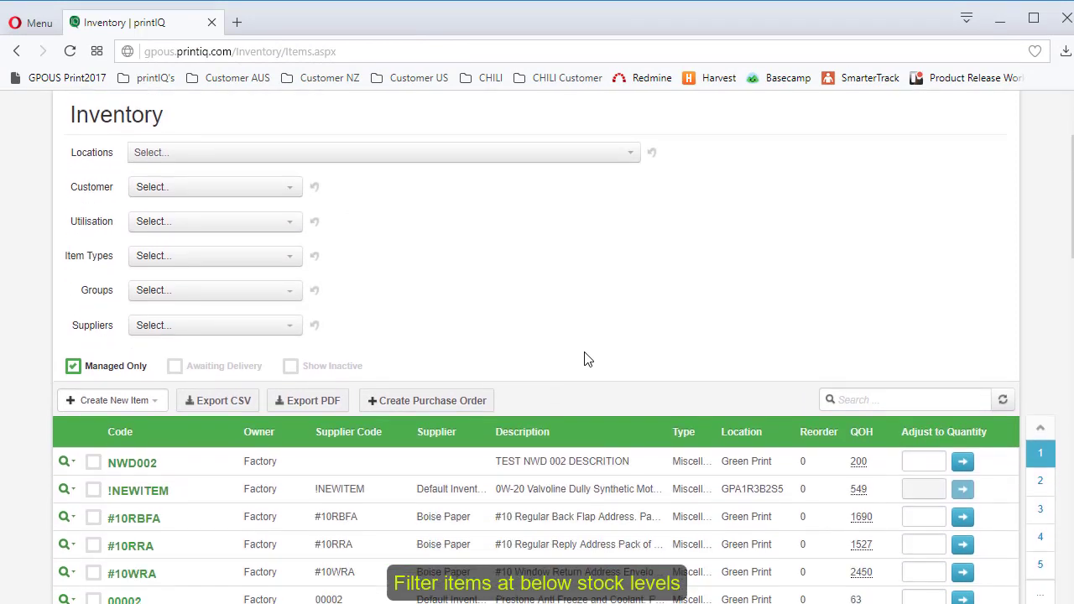
click(287, 178)
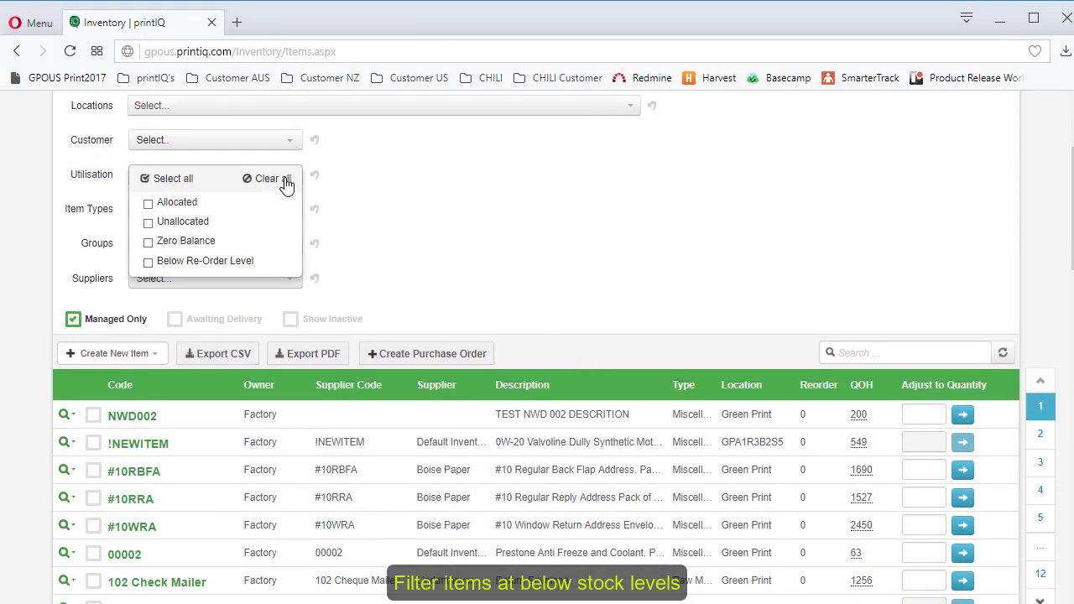
click(279, 262)
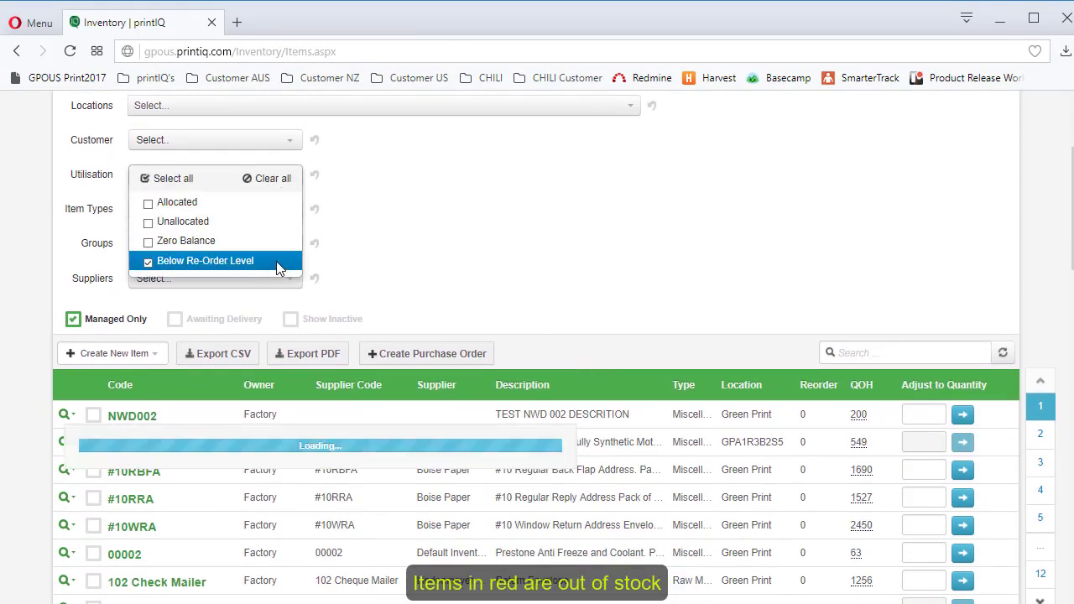
click(345, 268)
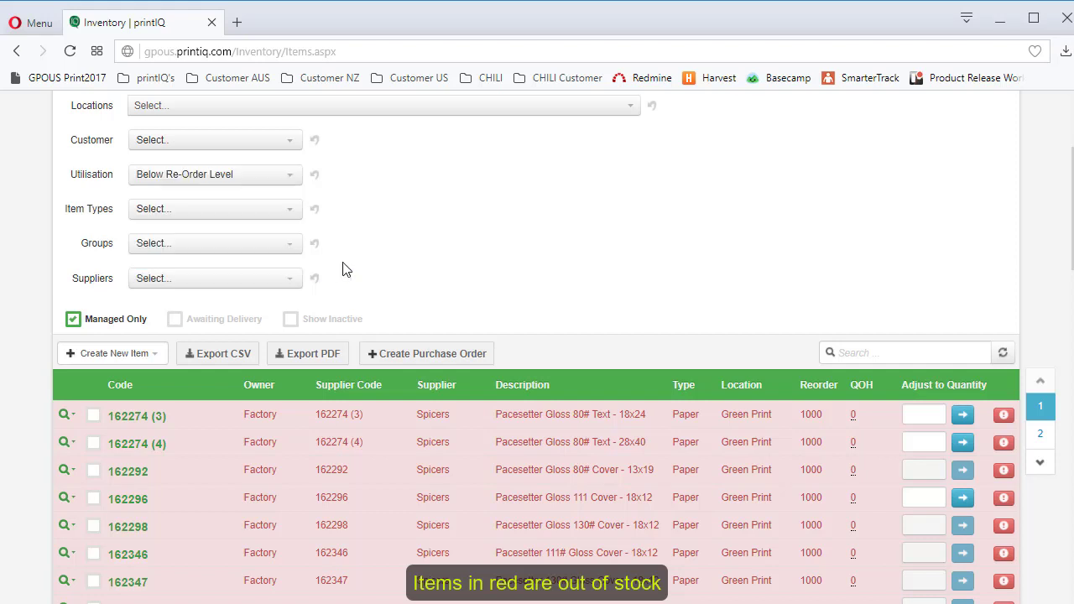
Step: Narrow the below re-order level items to the supplier Spicers
click(277, 280)
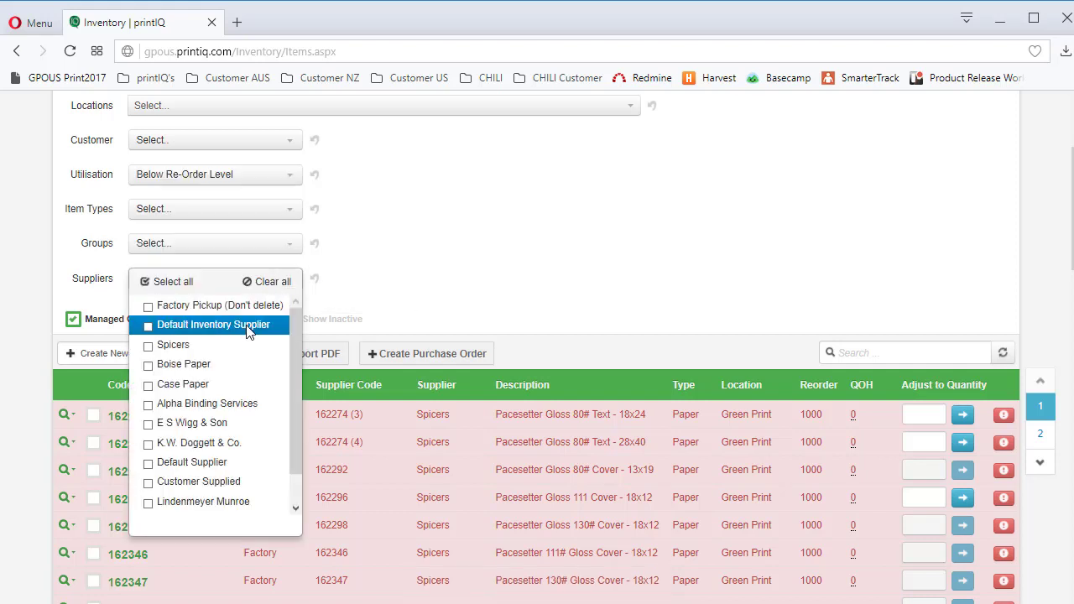
click(235, 345)
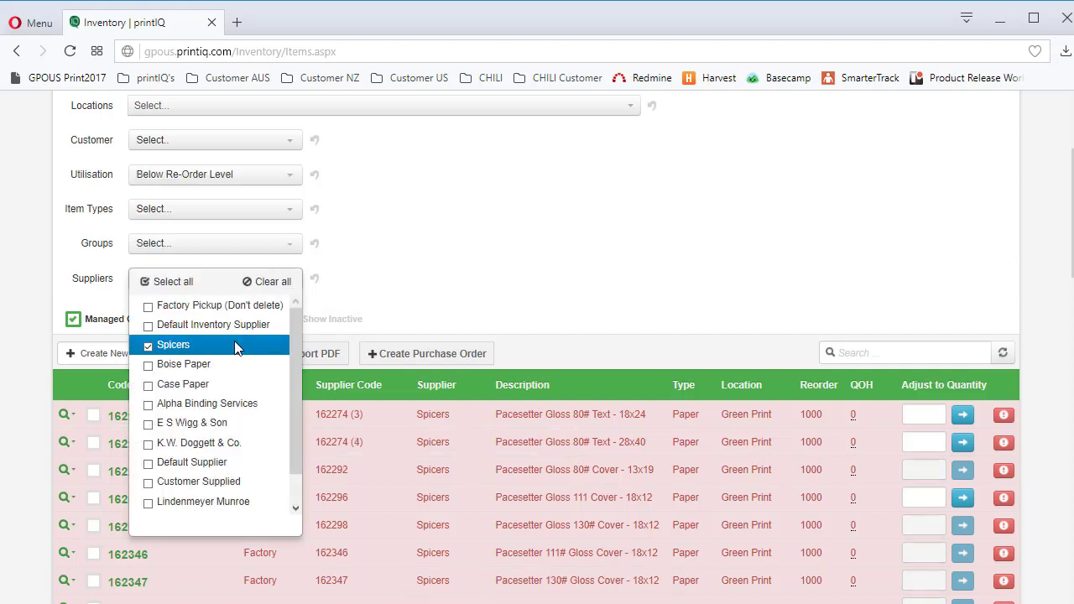
click(443, 307)
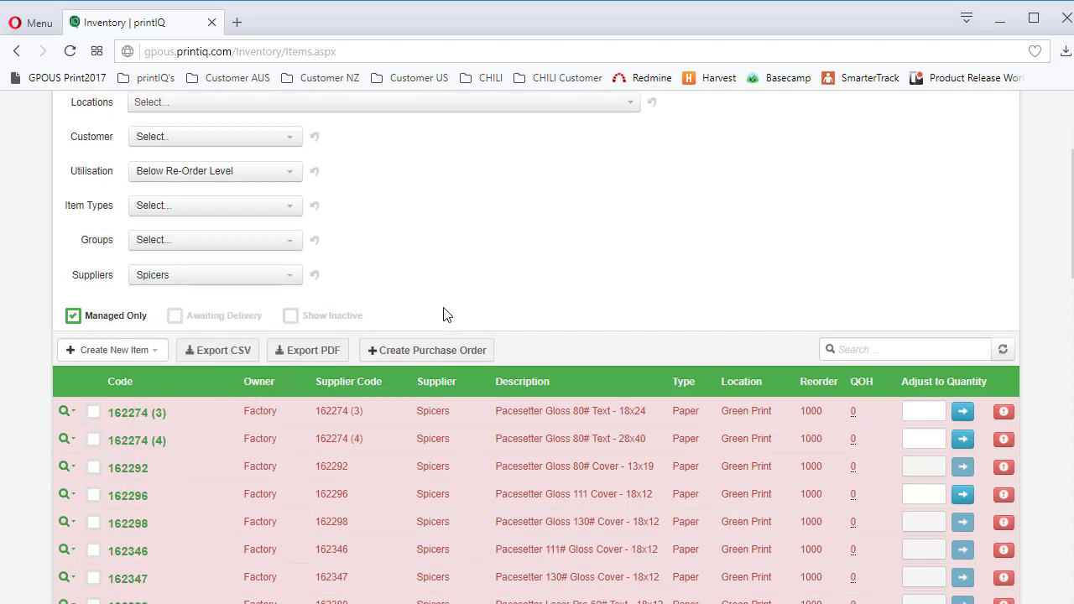
Step: Create a purchase order for item 162292, Pacesetter Gloss 80# Cover - 13x19, with an ordered quantity of 1000
scroll(443, 307, down, 2)
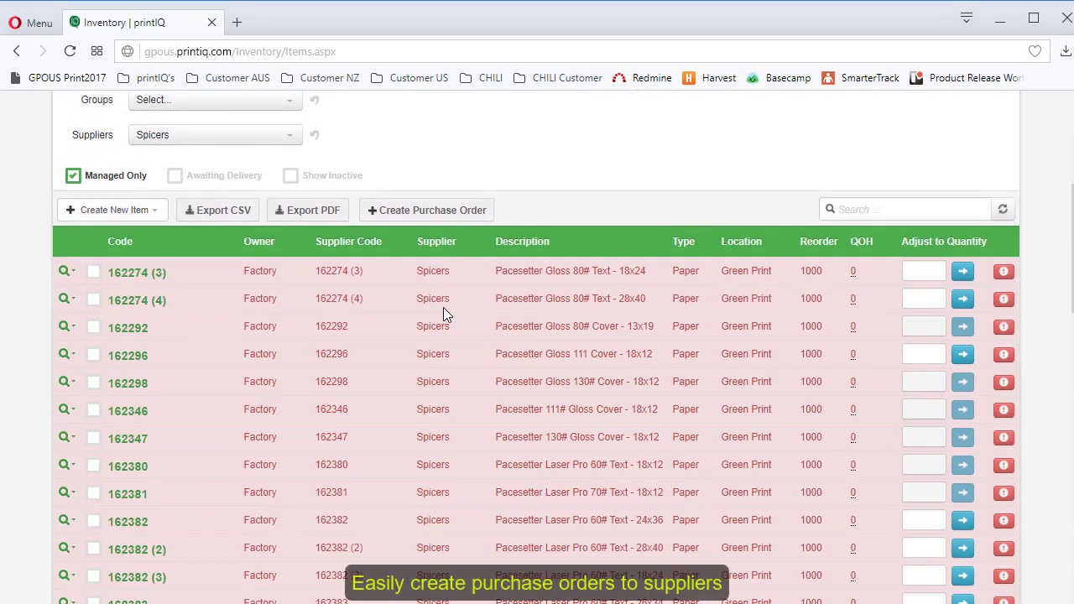
click(73, 328)
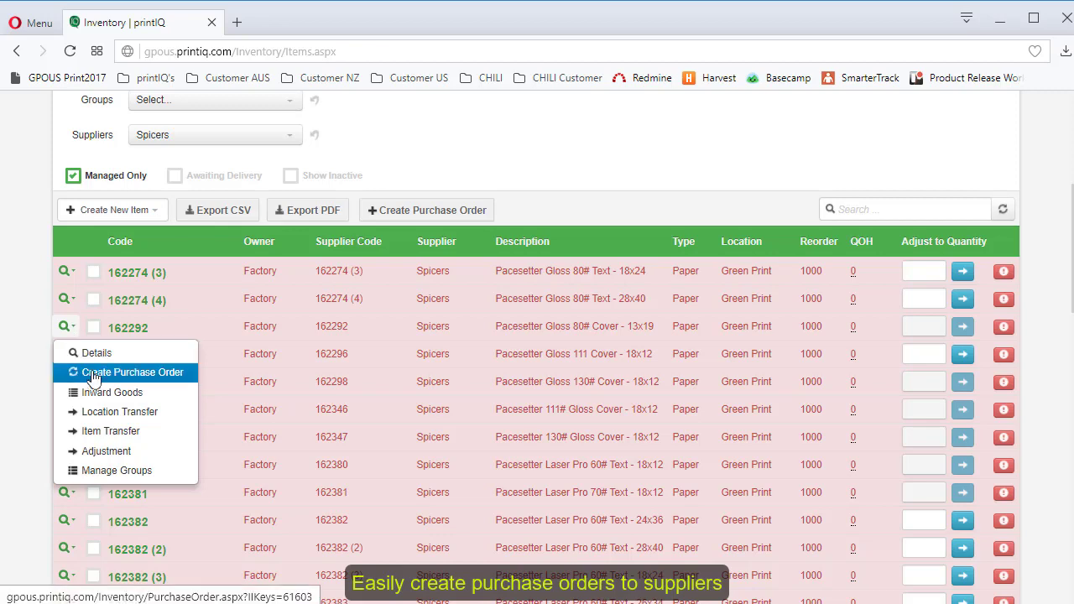
click(94, 375)
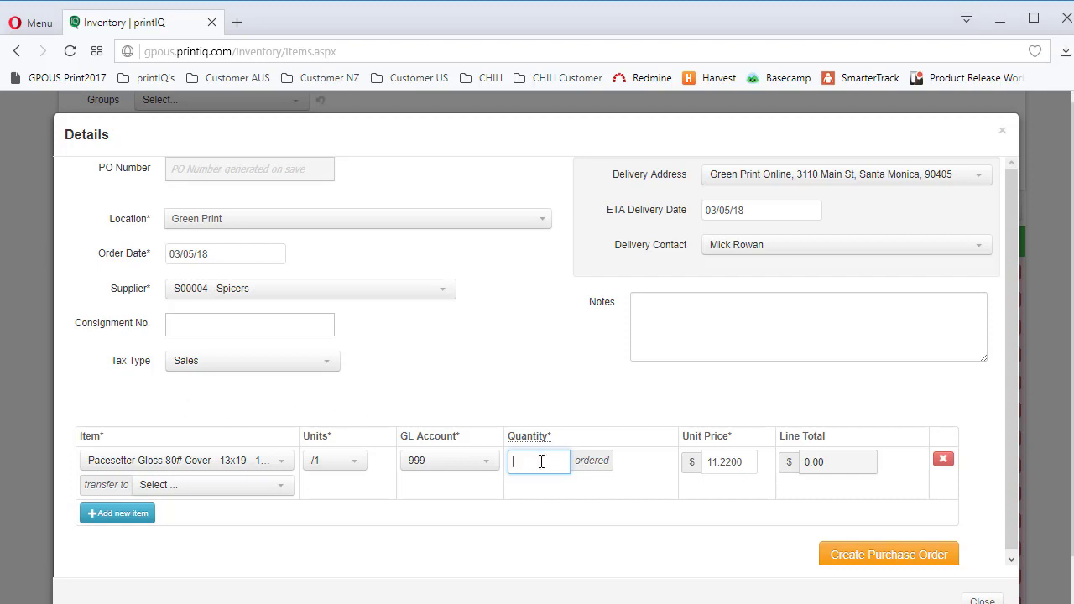
text(000)
click(829, 556)
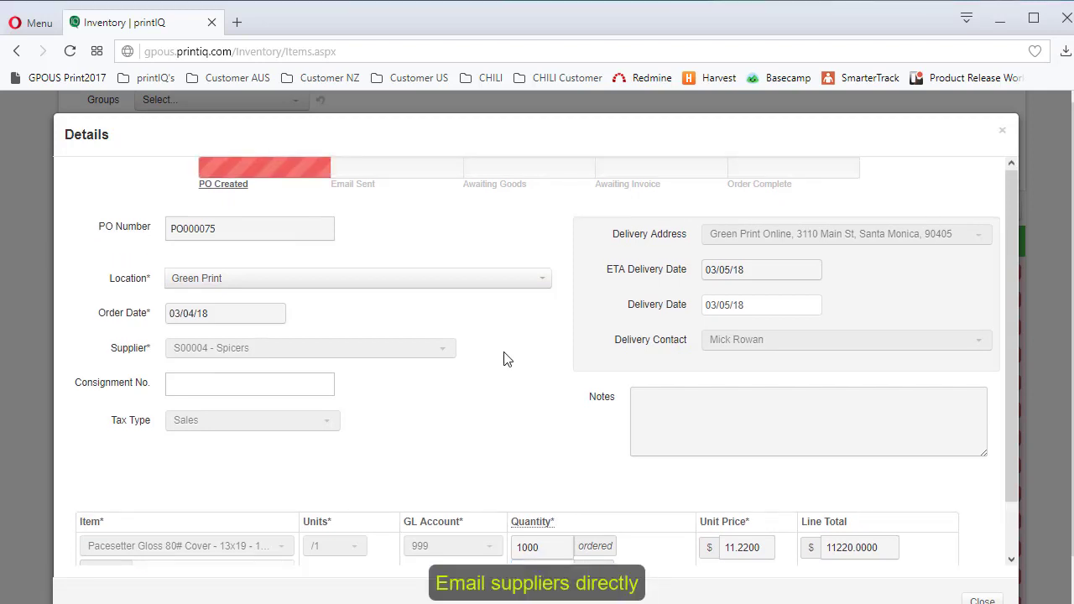
Step: Email the purchase order to the replacement recipient's e-mail address with the message "Fulfill this order"
scroll(505, 359, down, 1)
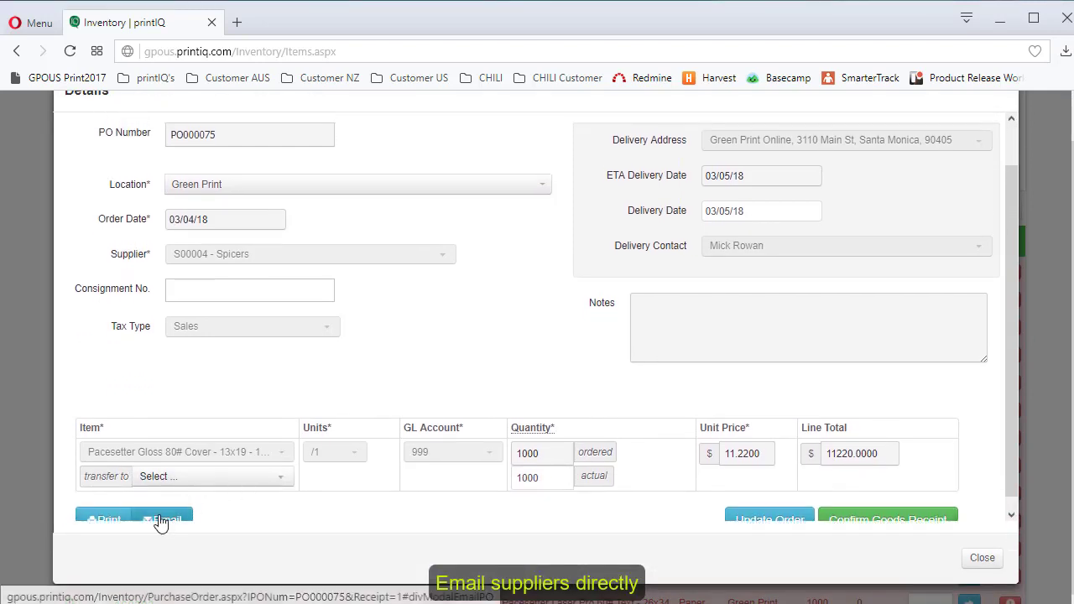
click(162, 520)
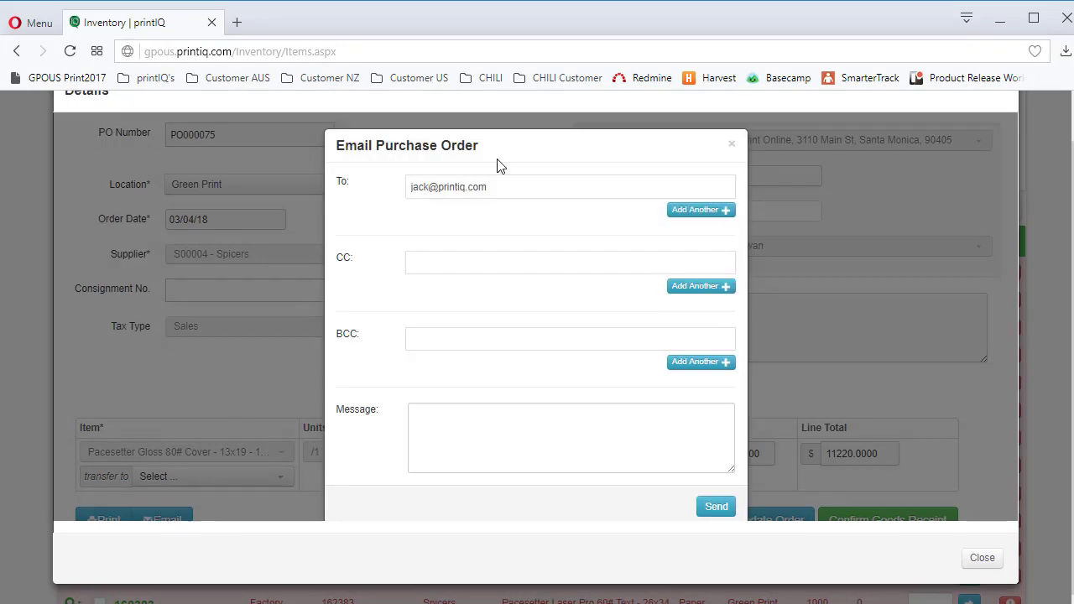
drag(504, 187, 336, 176)
text(rich)
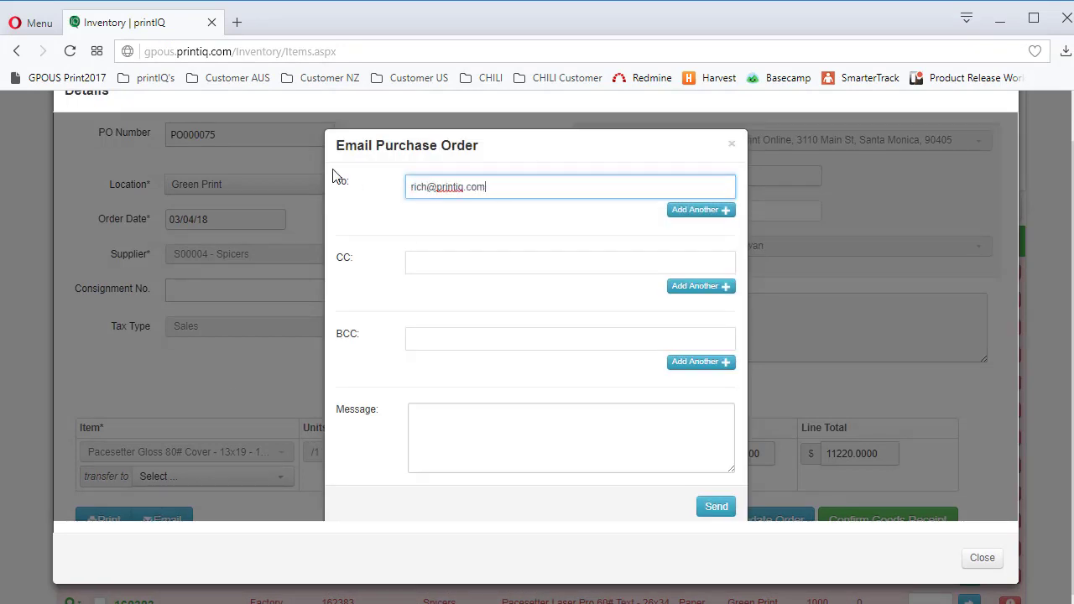
click(498, 457)
text(Fulfill this order)
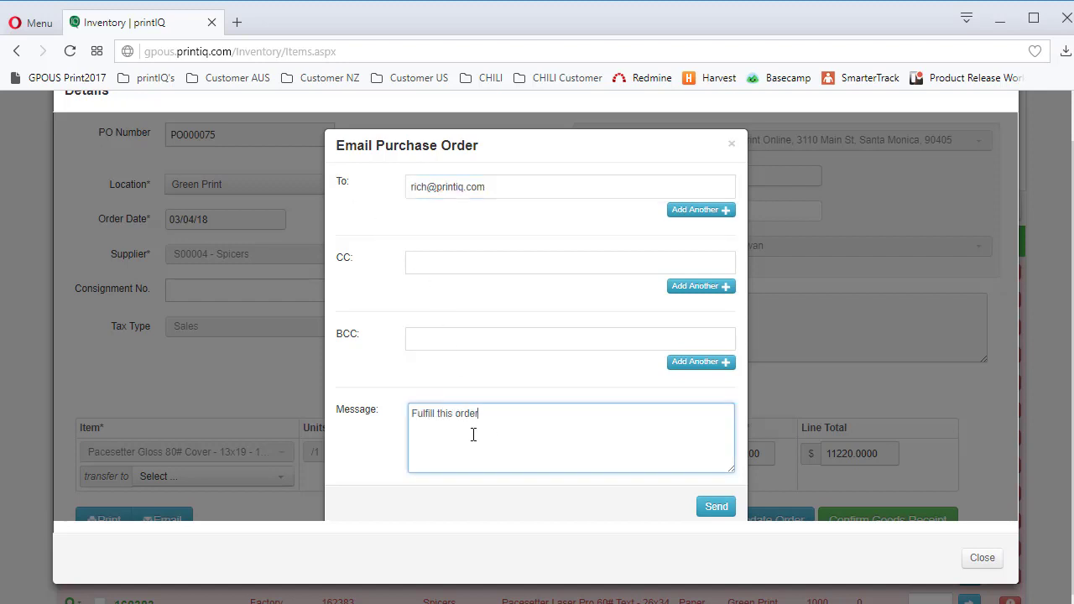
click(714, 508)
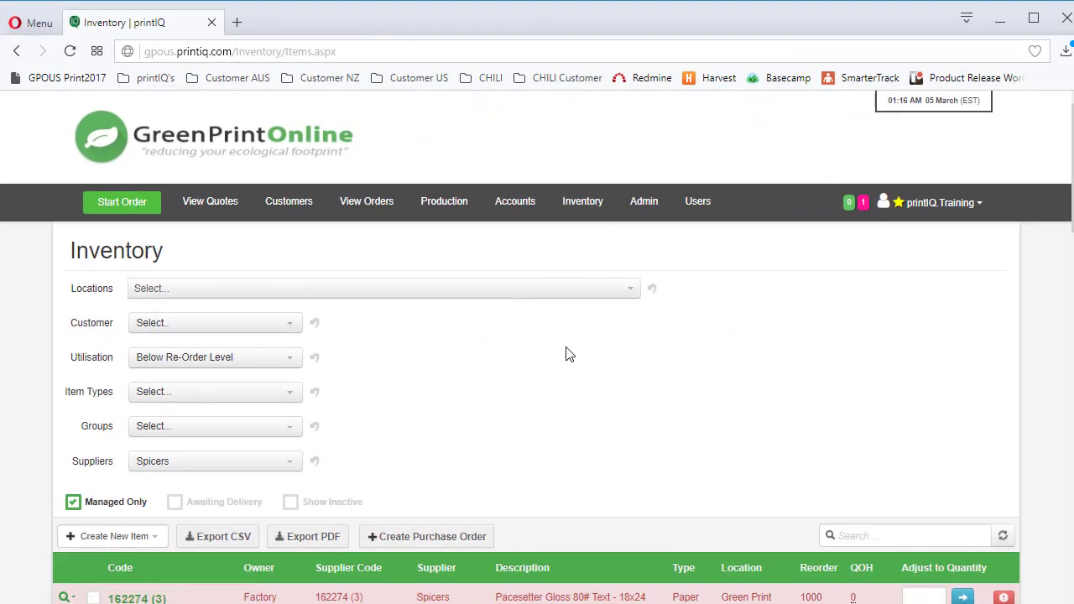
Step: Open the Spicers purchase order from the inventory purchase orders board and confirm receipt of its goods
mouse_move(597, 217)
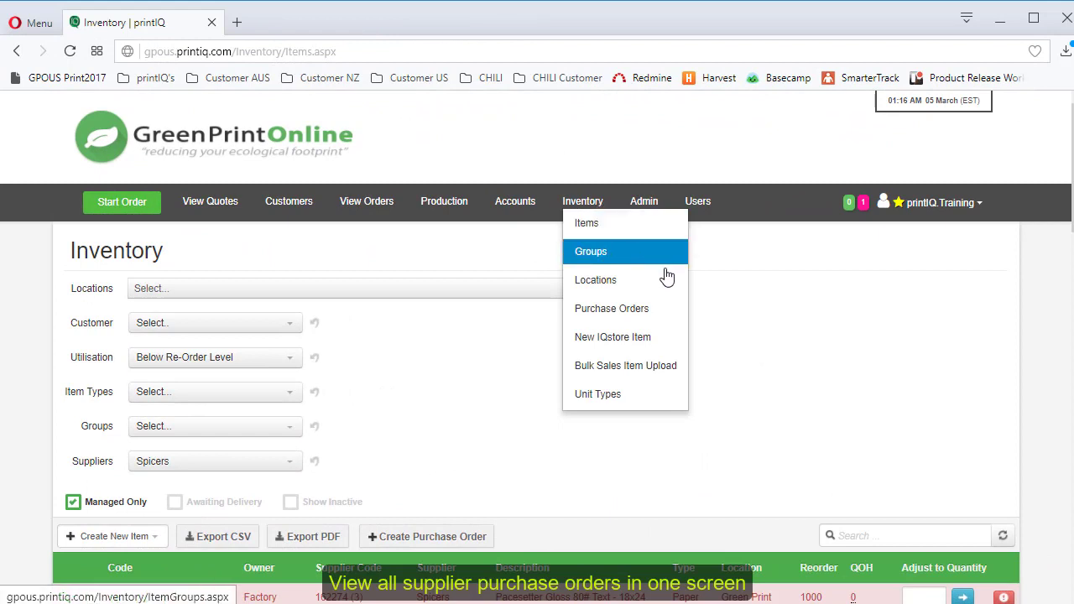
click(672, 312)
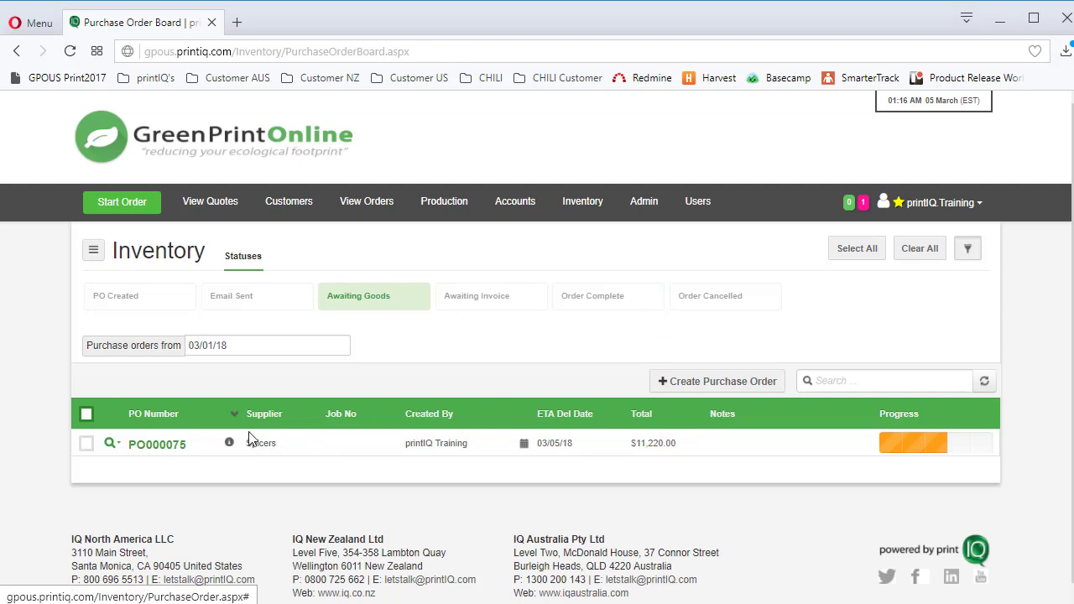
click(167, 447)
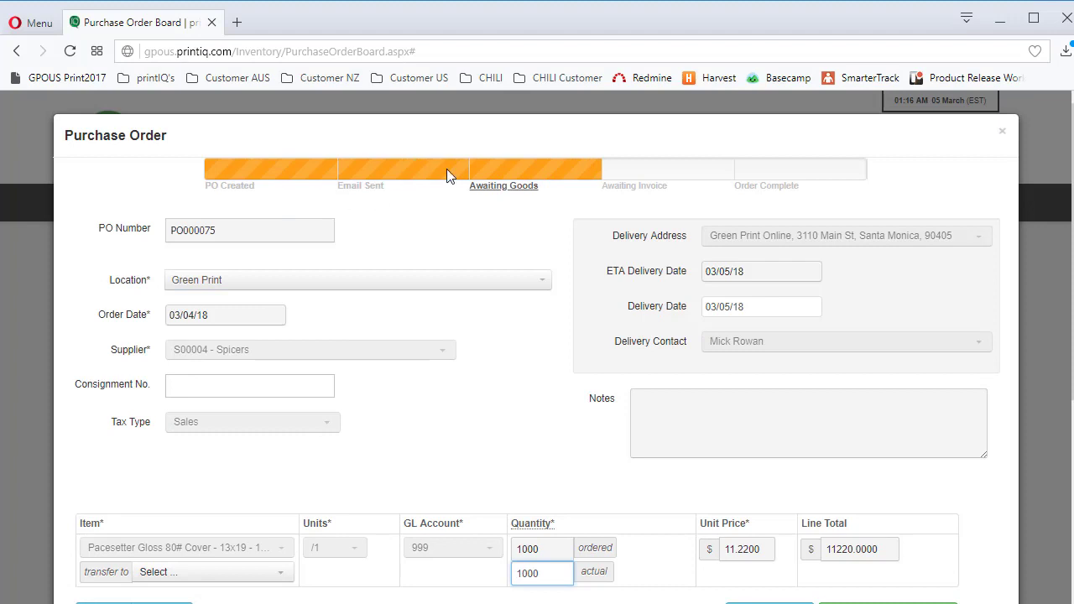
scroll(498, 383, down, 5)
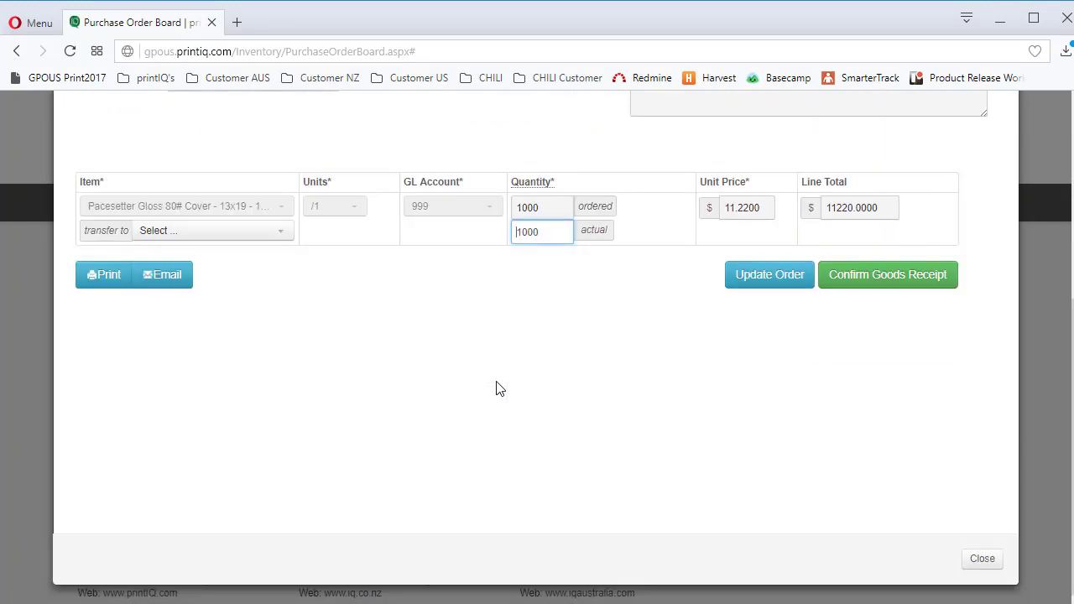
scroll(498, 388, up, 2)
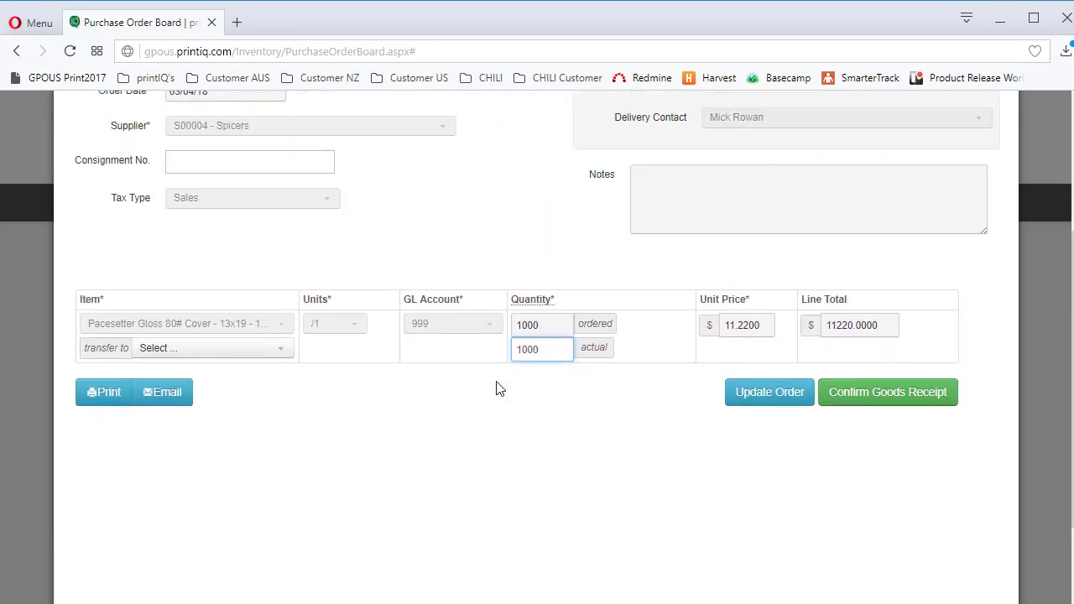
click(879, 410)
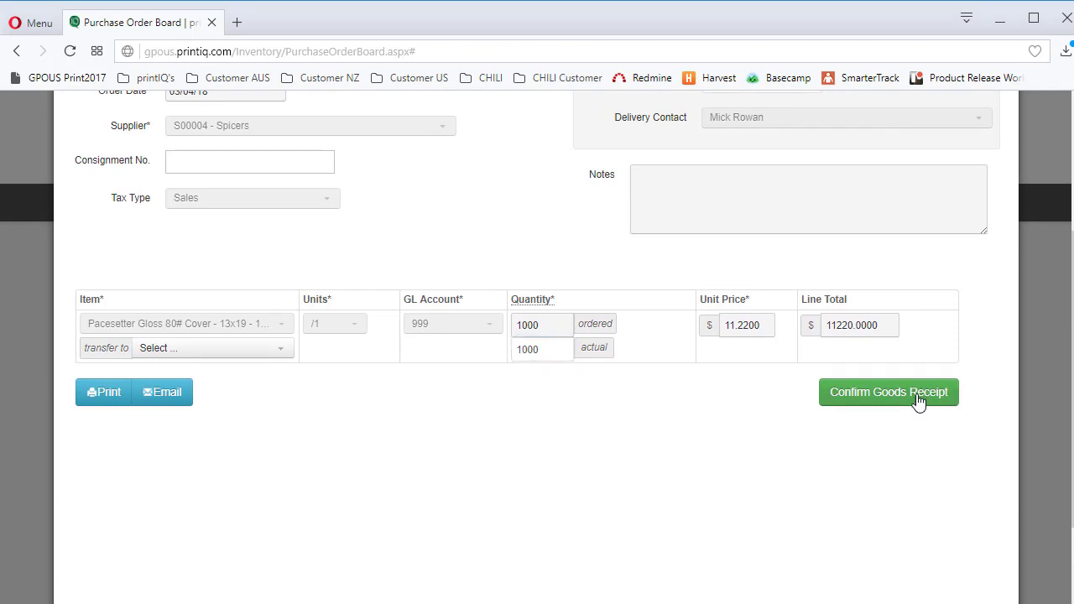
scroll(579, 436, down, 2)
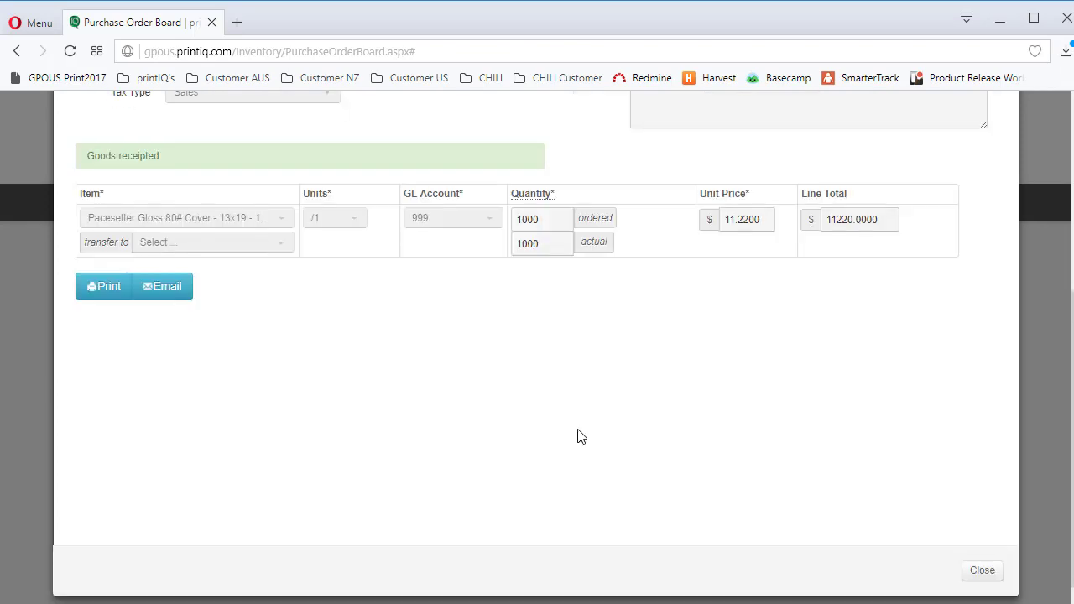
click(987, 575)
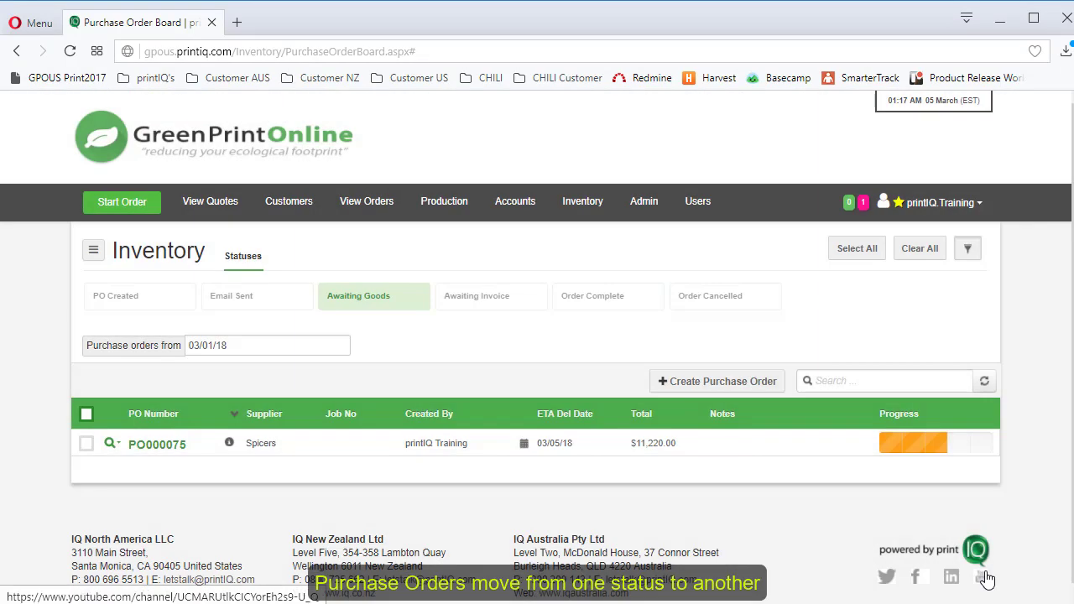
Step: Refresh the purchase order board, include the Awaiting Invoice status, and start entering a supplier invoice for the Spicers order
click(984, 381)
click(454, 299)
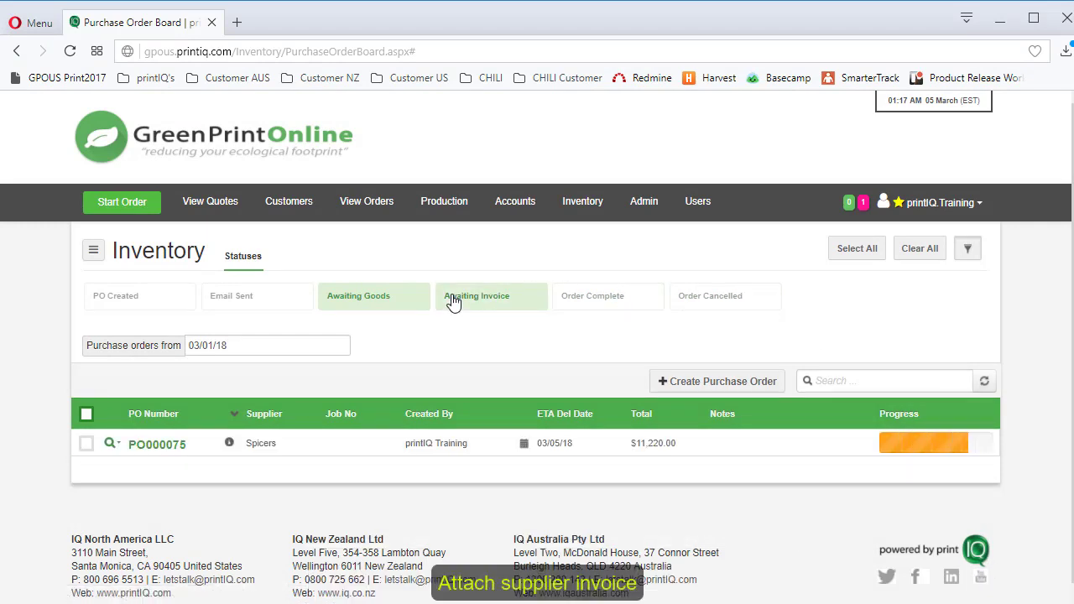
click(117, 446)
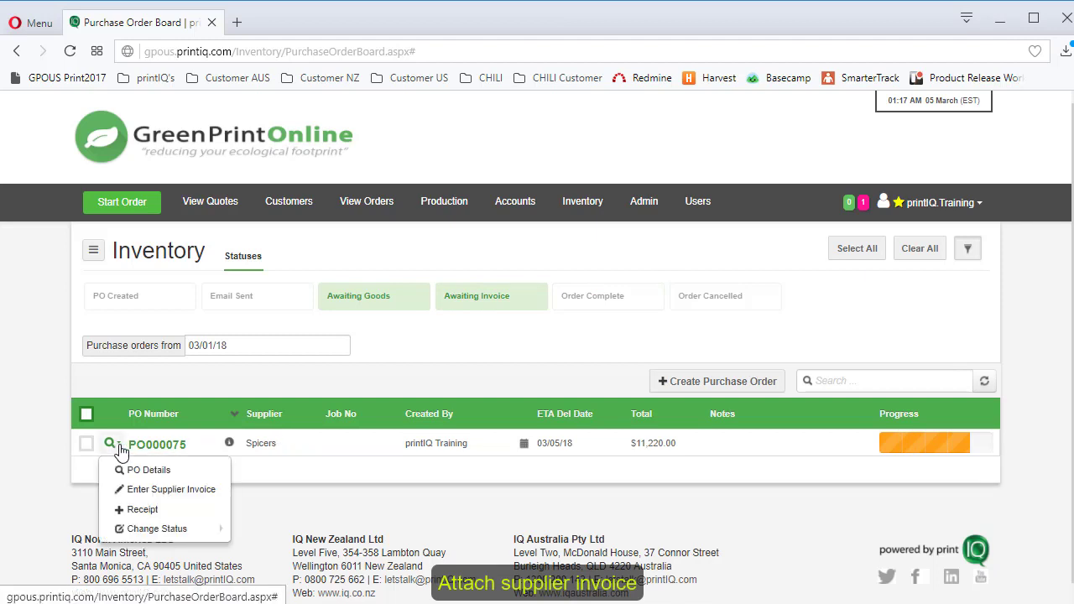
click(135, 493)
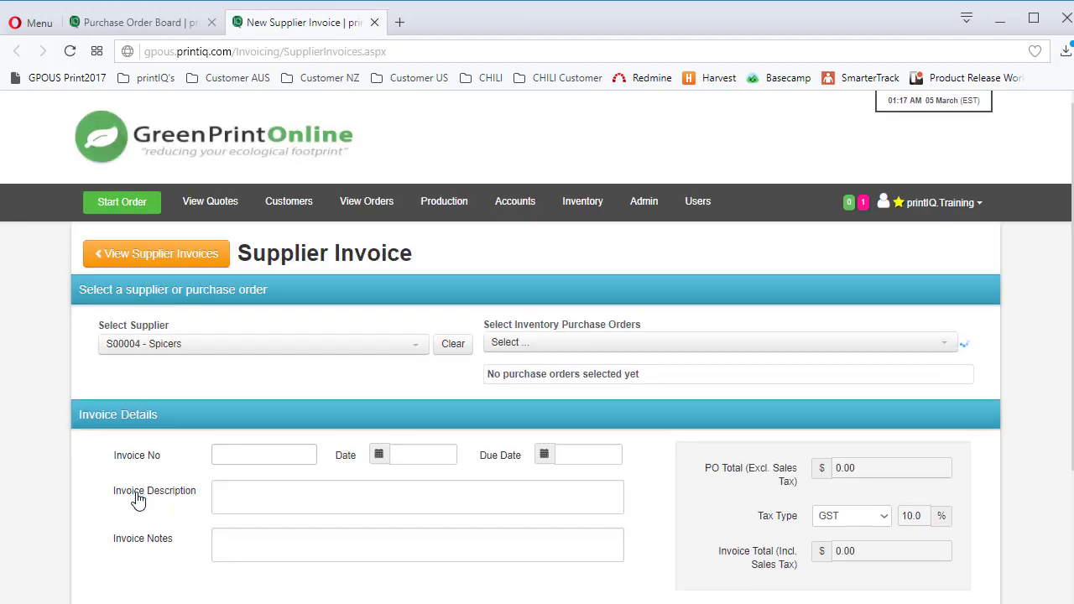
Step: Check the supplier's invoice PDF, then save the supplier invoice with number 12345, date 5 March 2018 and due date 9 March 2018
key(alt+Tab)
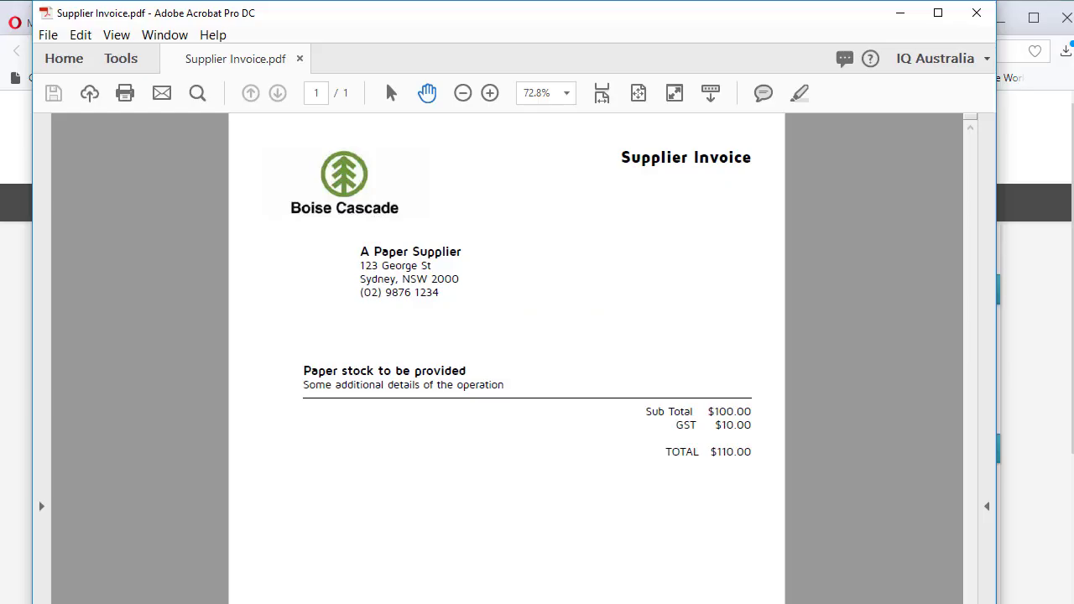
click(1025, 555)
scroll(270, 335, down, 2)
click(270, 280)
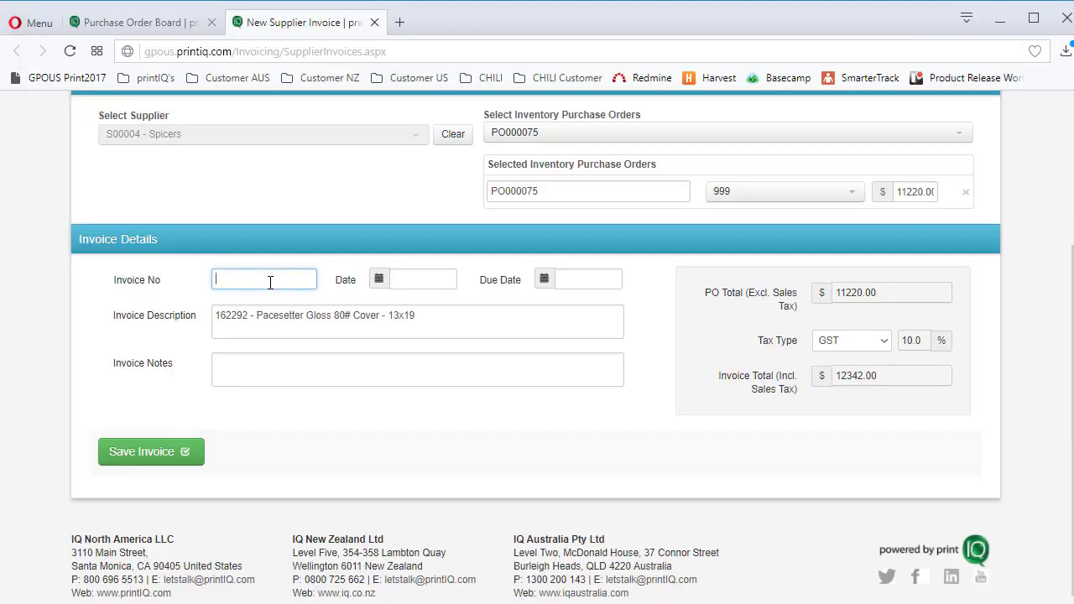
text(12345)
click(413, 280)
click(426, 364)
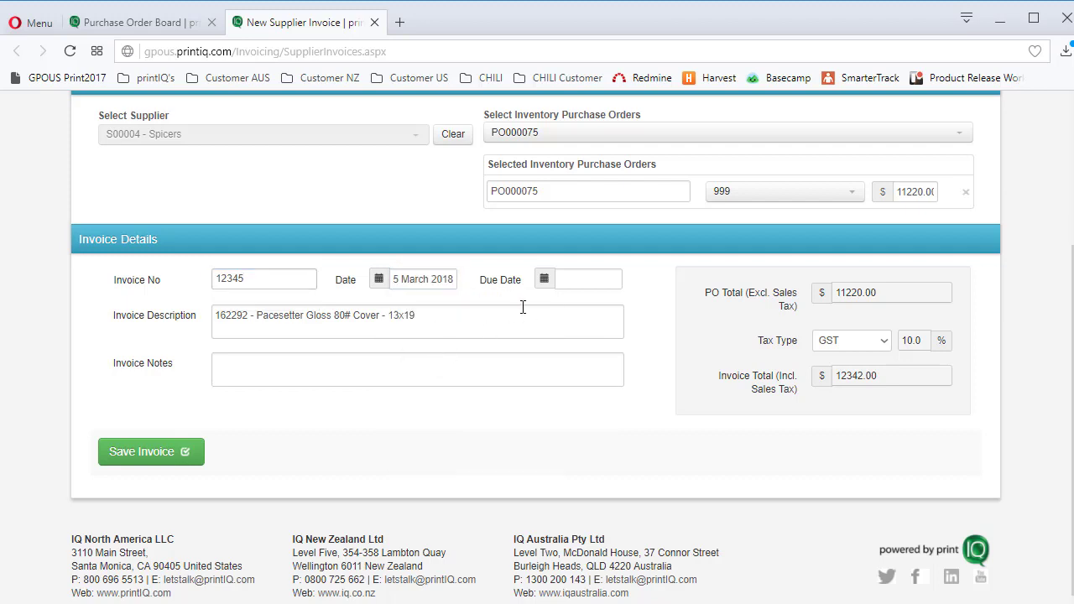
click(601, 281)
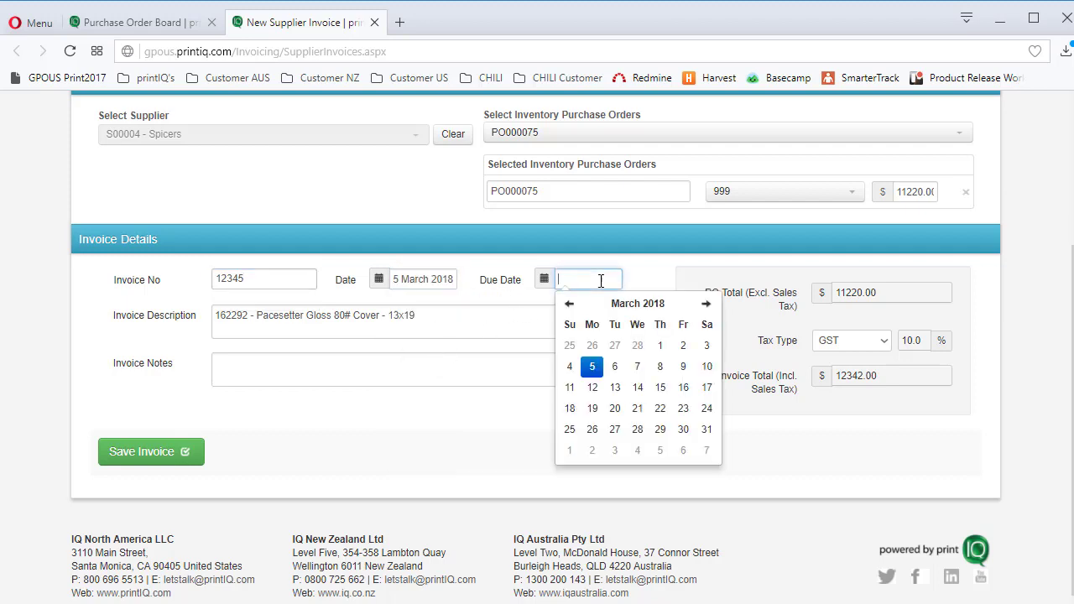
click(679, 366)
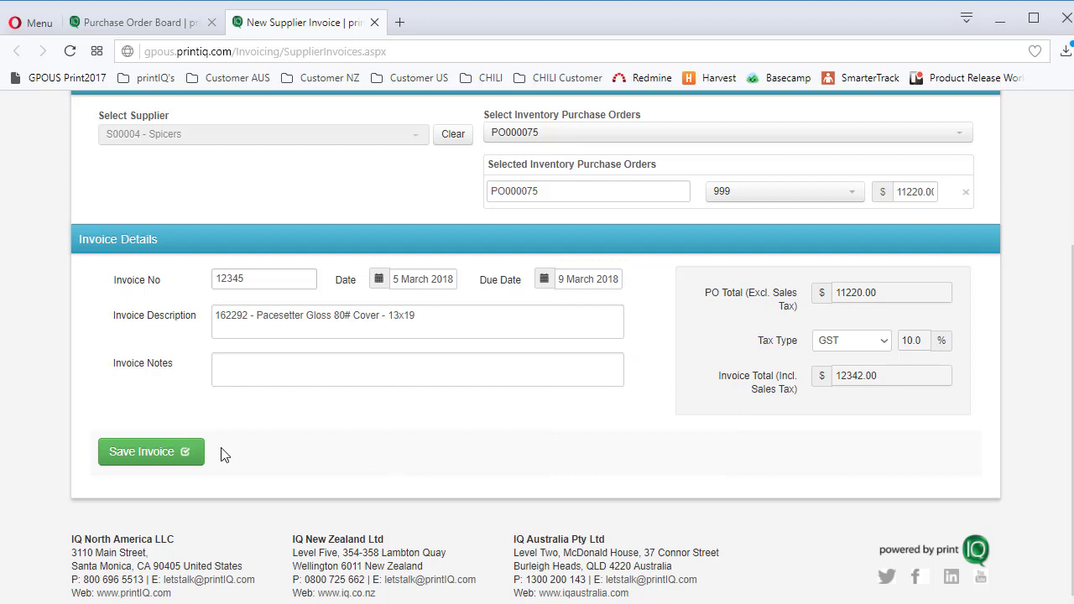
click(139, 462)
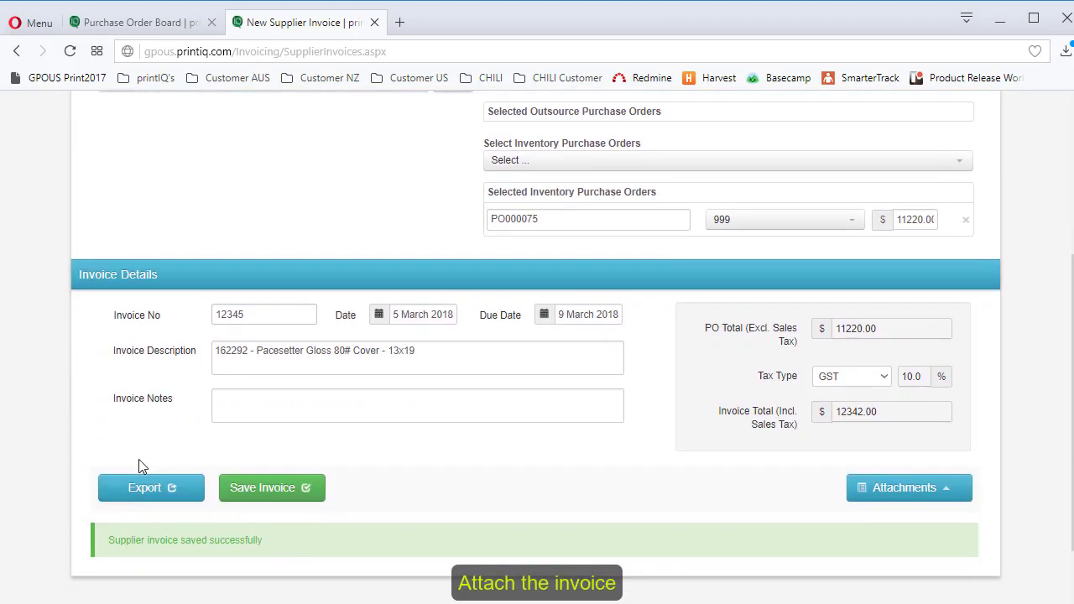
Step: Attach the file Supplier Invoice.pdf to the saved supplier invoice and upload it
click(953, 488)
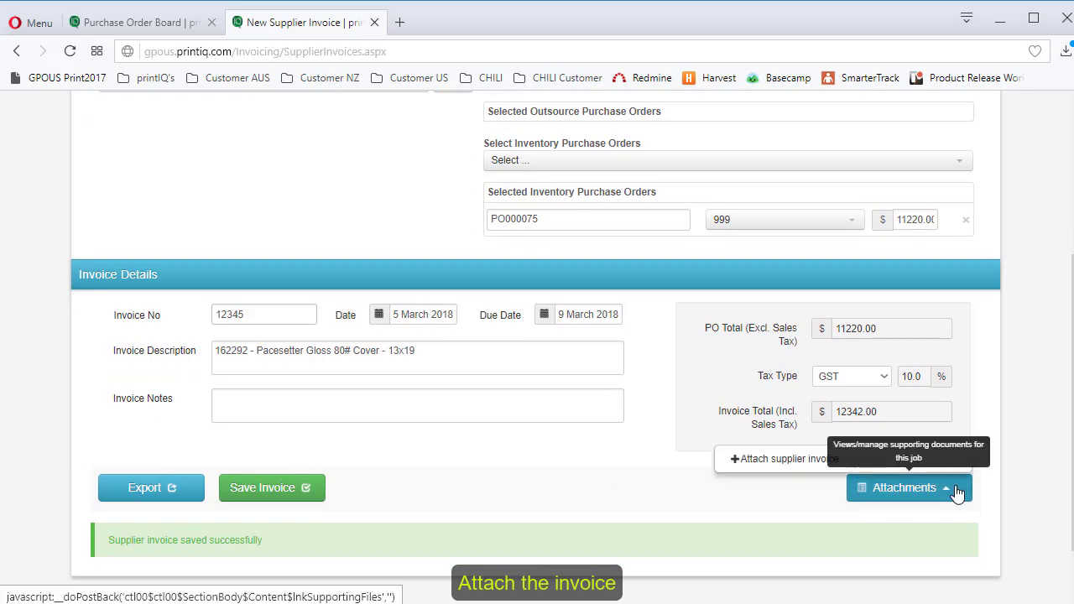
click(826, 462)
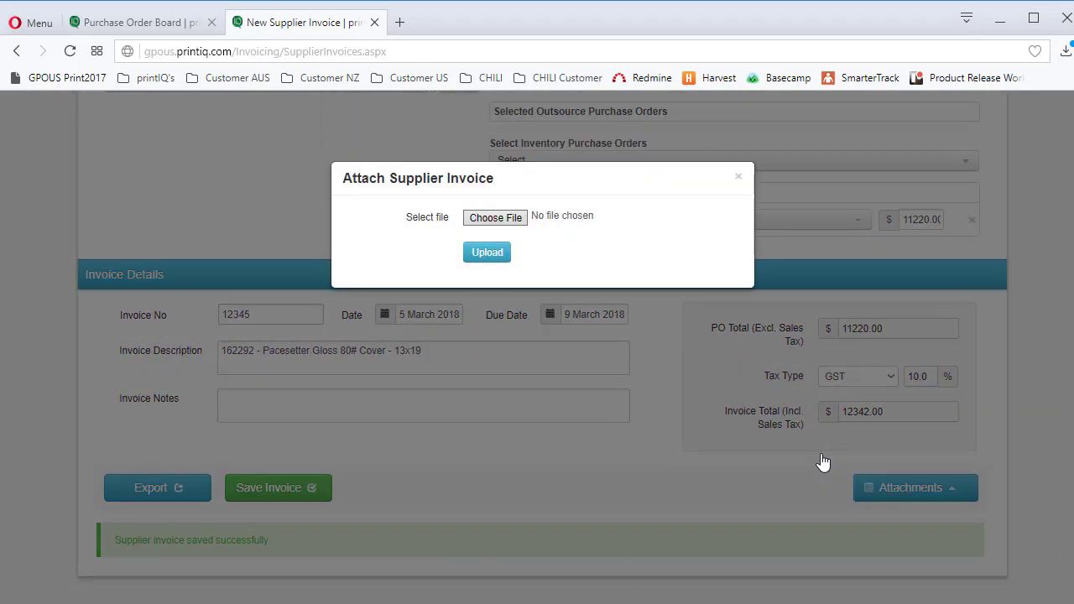
click(502, 219)
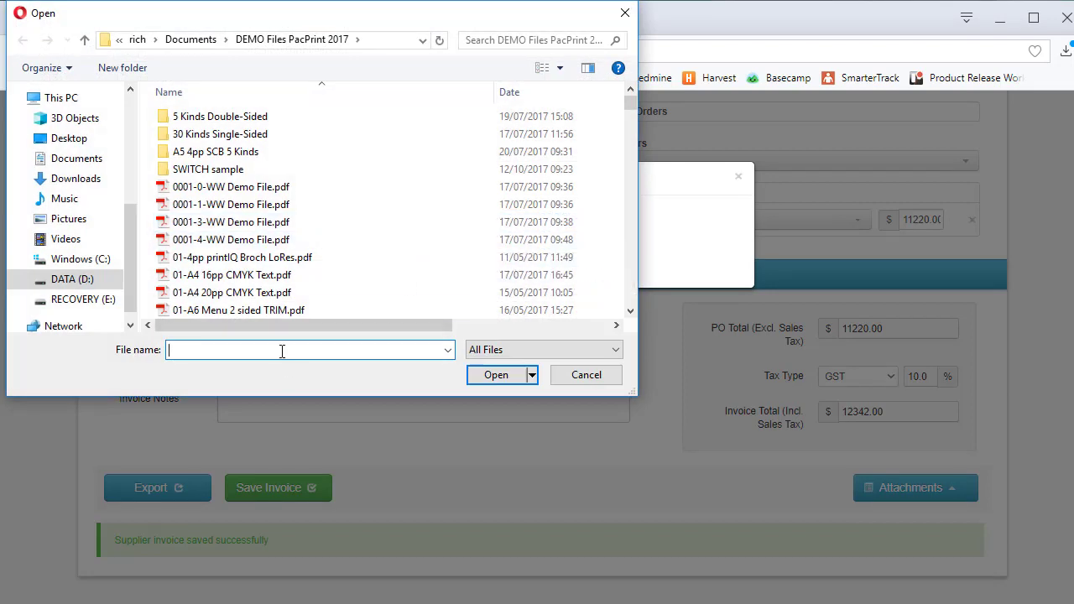
text(supp)
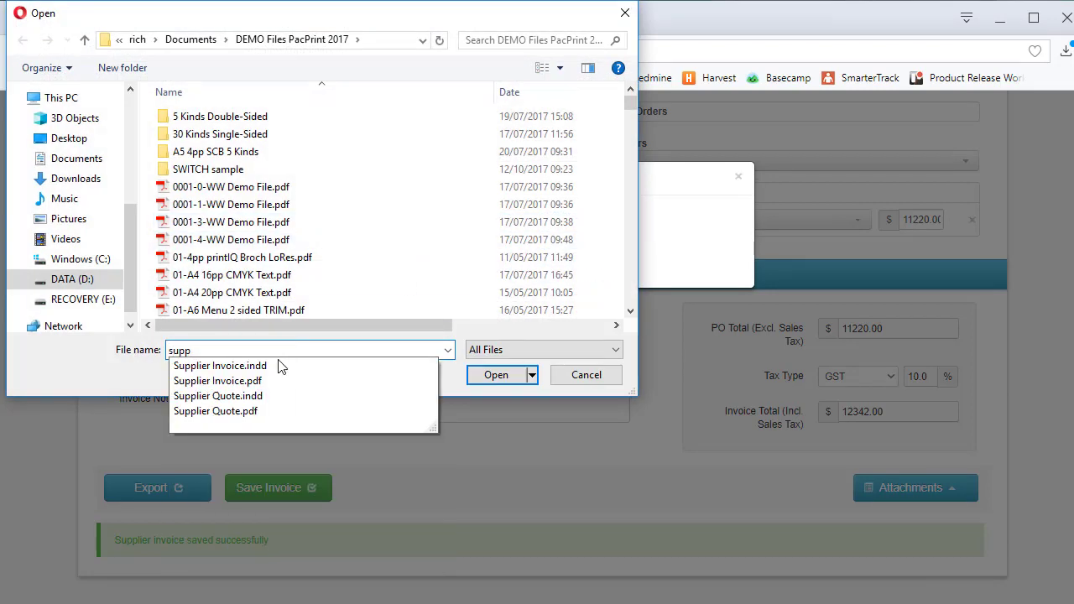
click(273, 382)
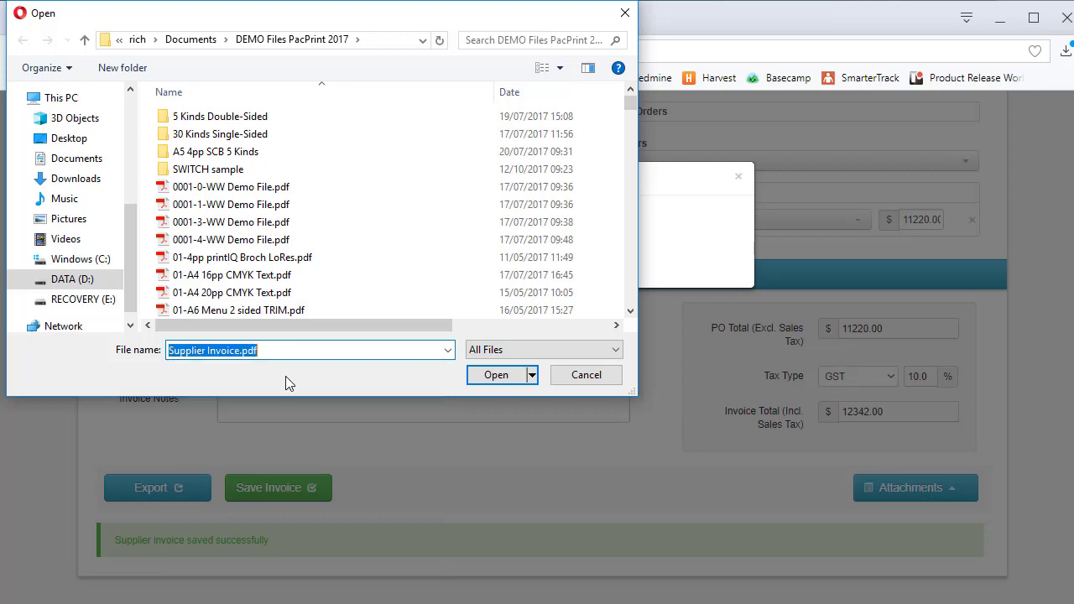
click(495, 375)
click(491, 263)
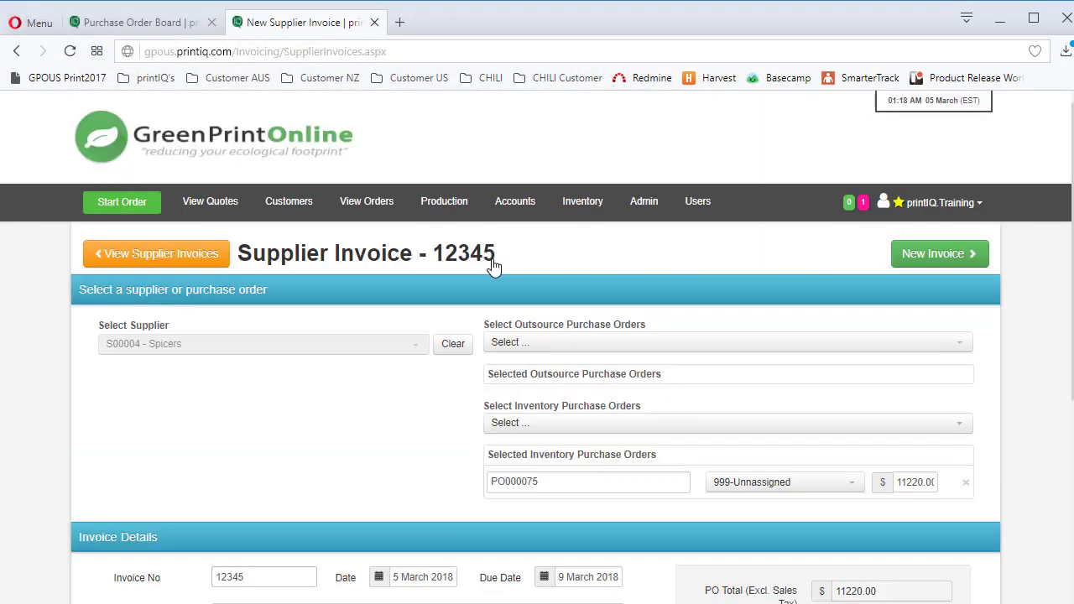
scroll(419, 406, down, 4)
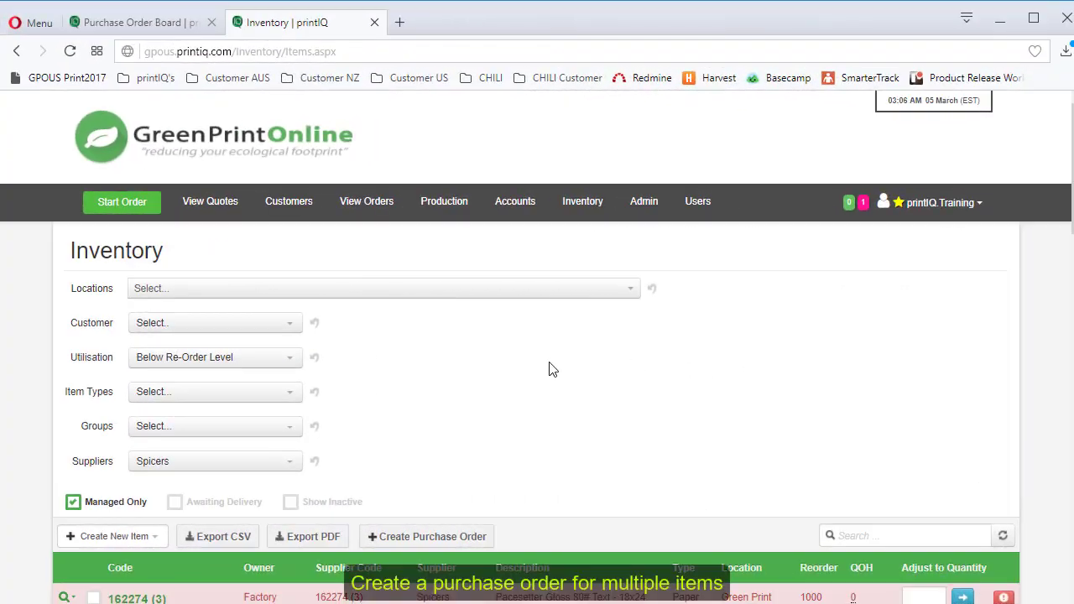
Step: Start a new purchase order from the selected inventory items 162298, 162346, 162347 and 162380
scroll(552, 369, down, 1)
scroll(550, 369, down, 3)
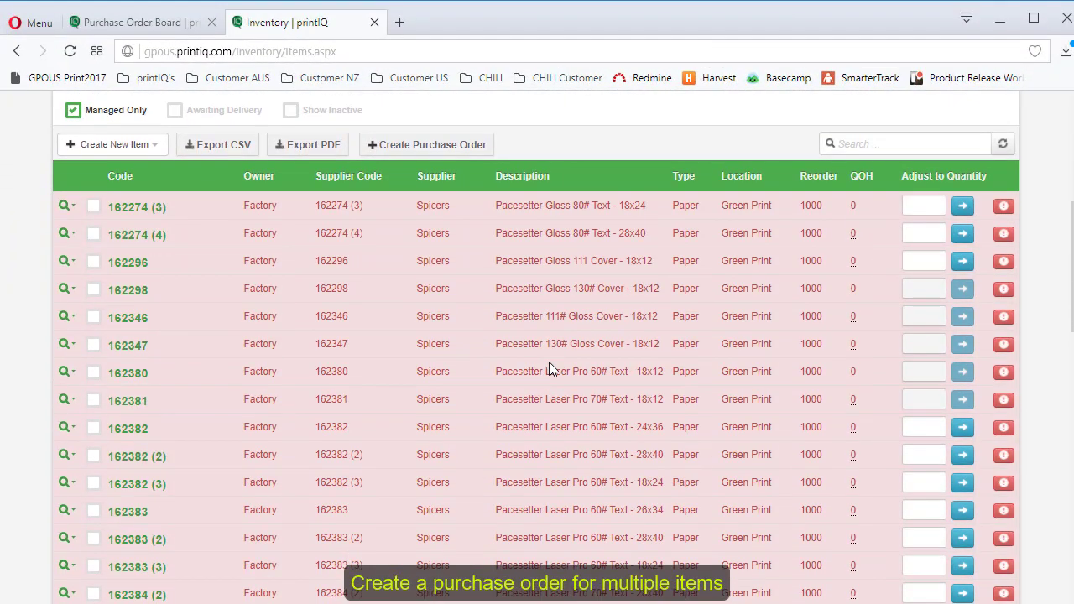
click(93, 289)
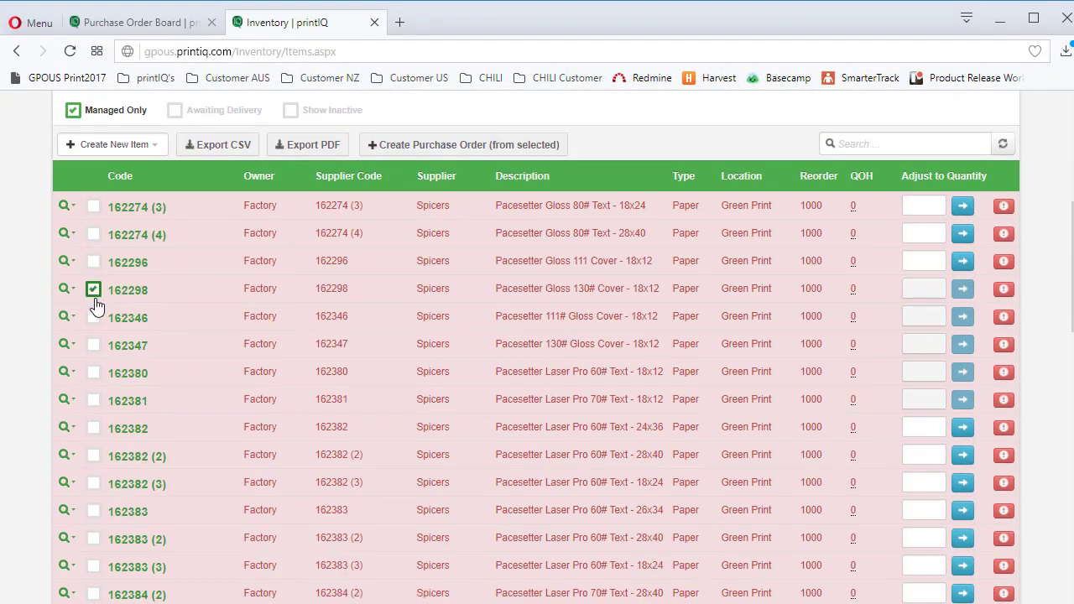
click(93, 323)
click(94, 345)
click(93, 373)
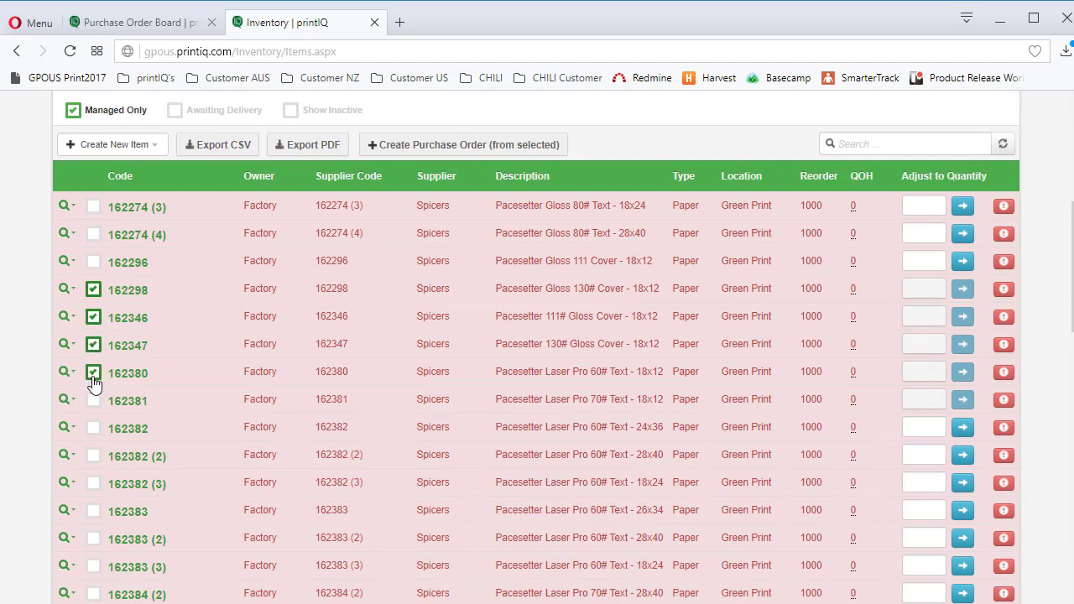
click(428, 151)
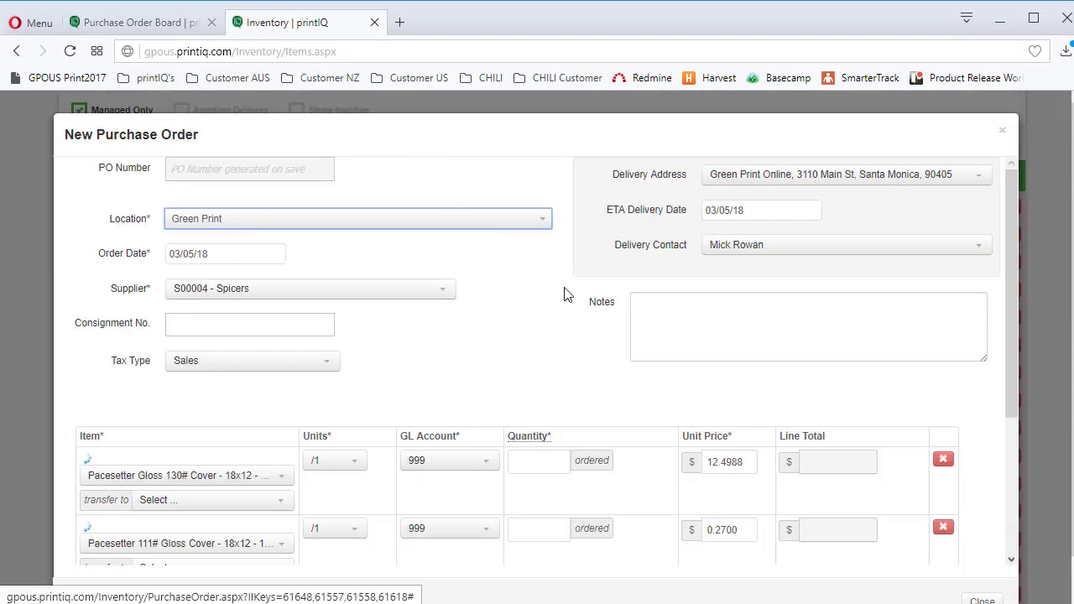
Step: Review the four paper line items on the new purchase order and go through each item's quantity field
scroll(564, 294, down, 3)
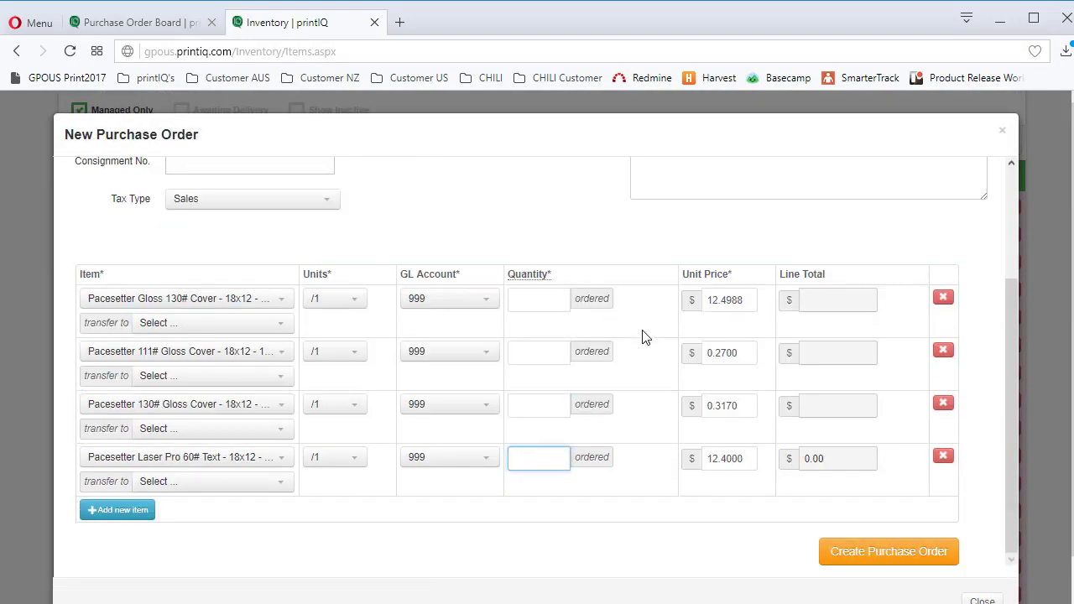
scroll(644, 336, down, 1)
click(546, 253)
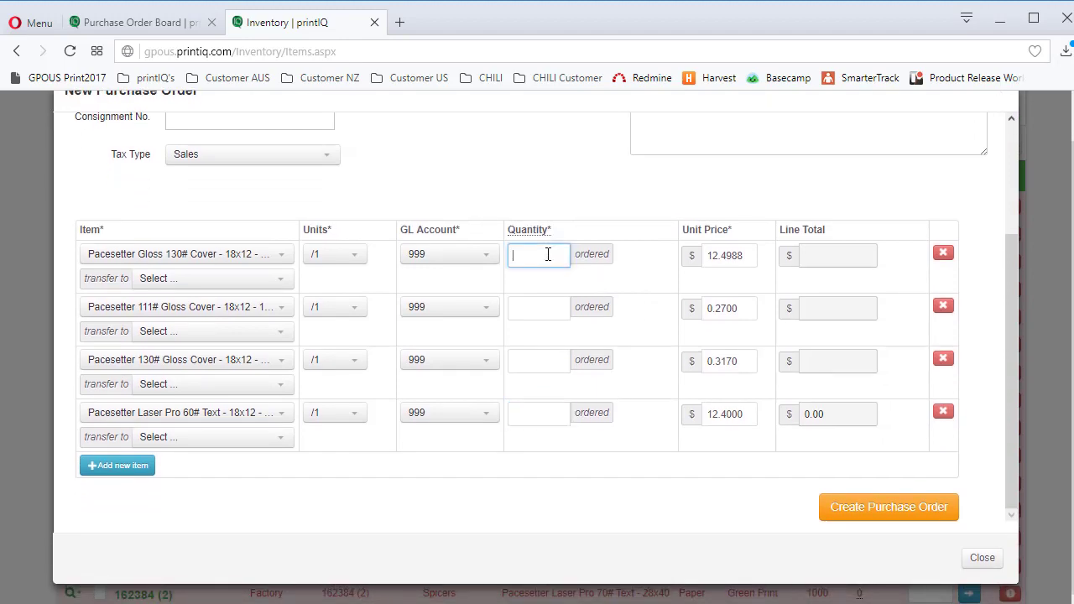
click(546, 310)
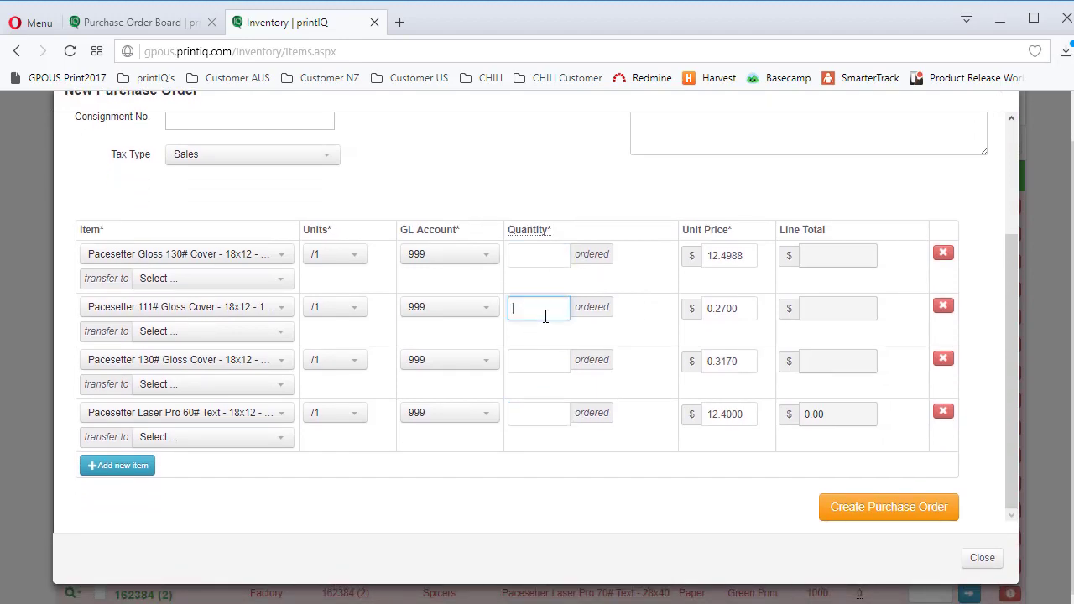
click(544, 360)
click(552, 415)
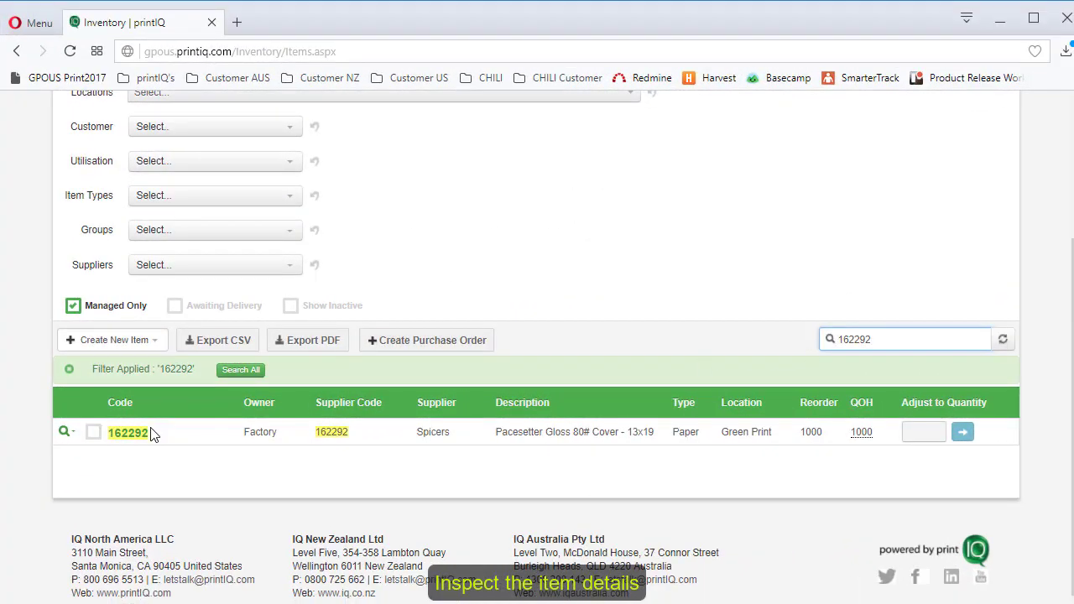
Step: Open the details of inventory item 162292 and check which ownership options it offers
click(150, 433)
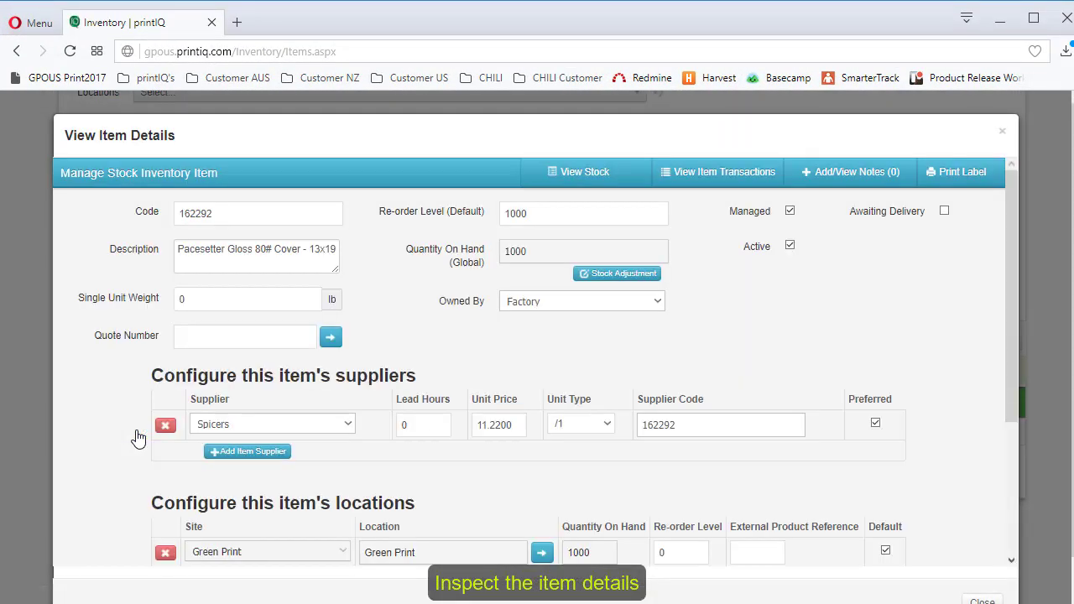
click(655, 303)
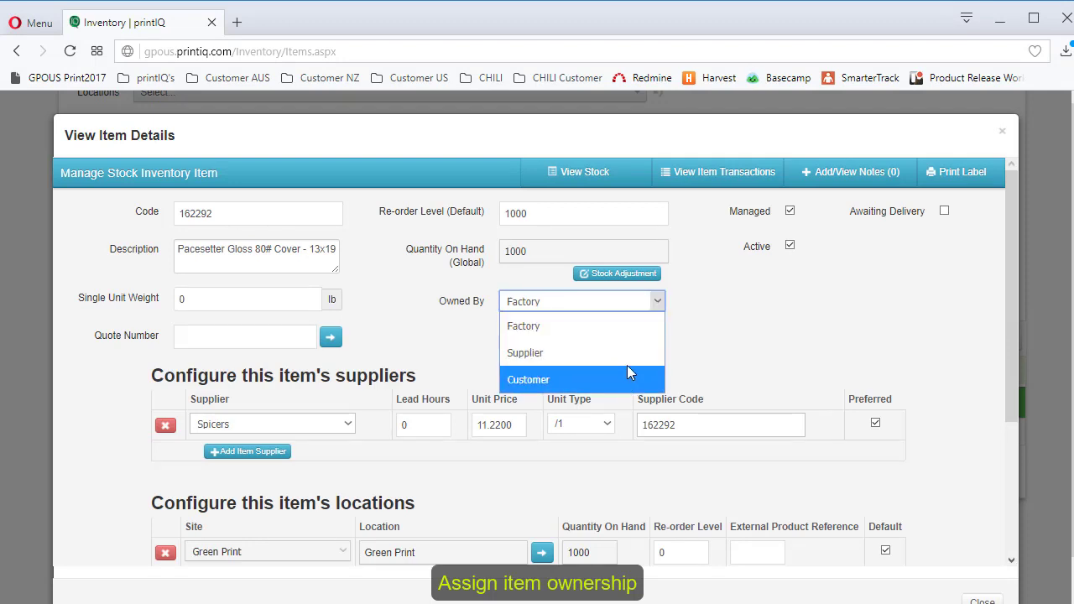
click(715, 325)
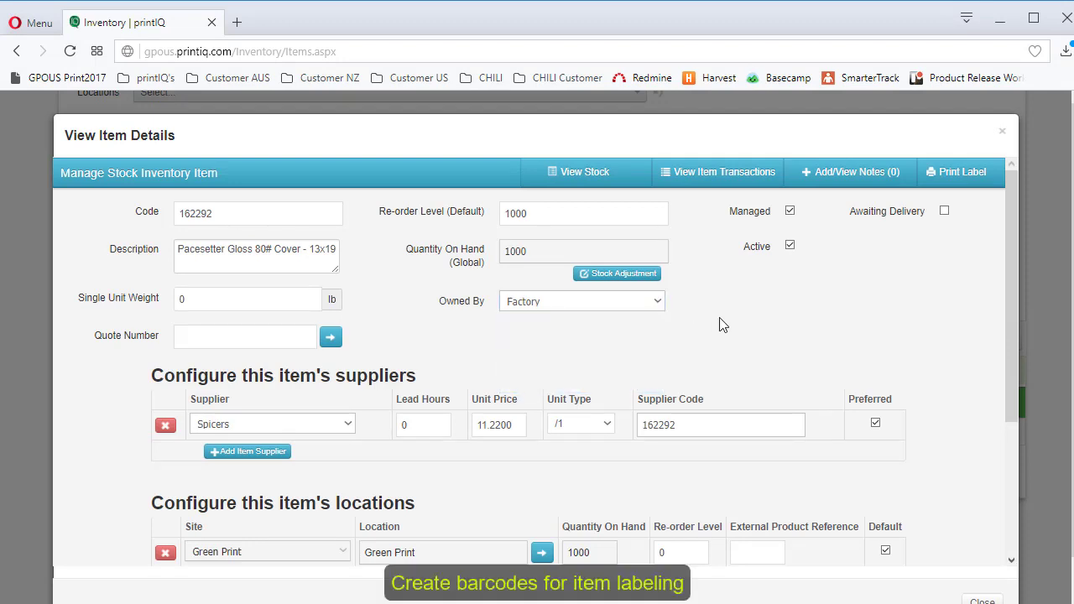
Step: View the printable barcode label for item 162292, close it, and examine the item's transaction history
click(940, 173)
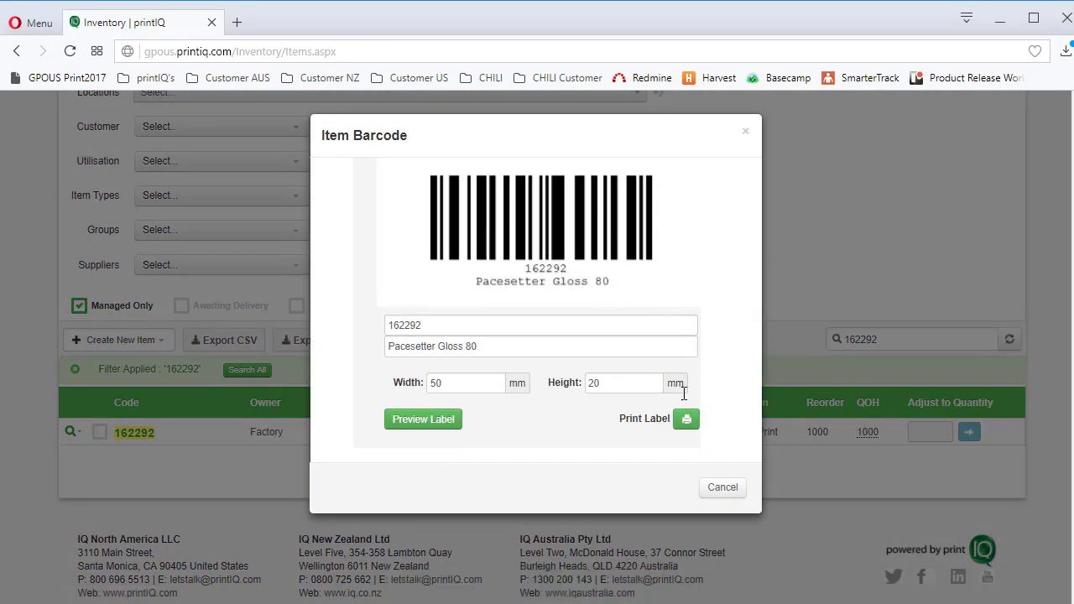
click(719, 490)
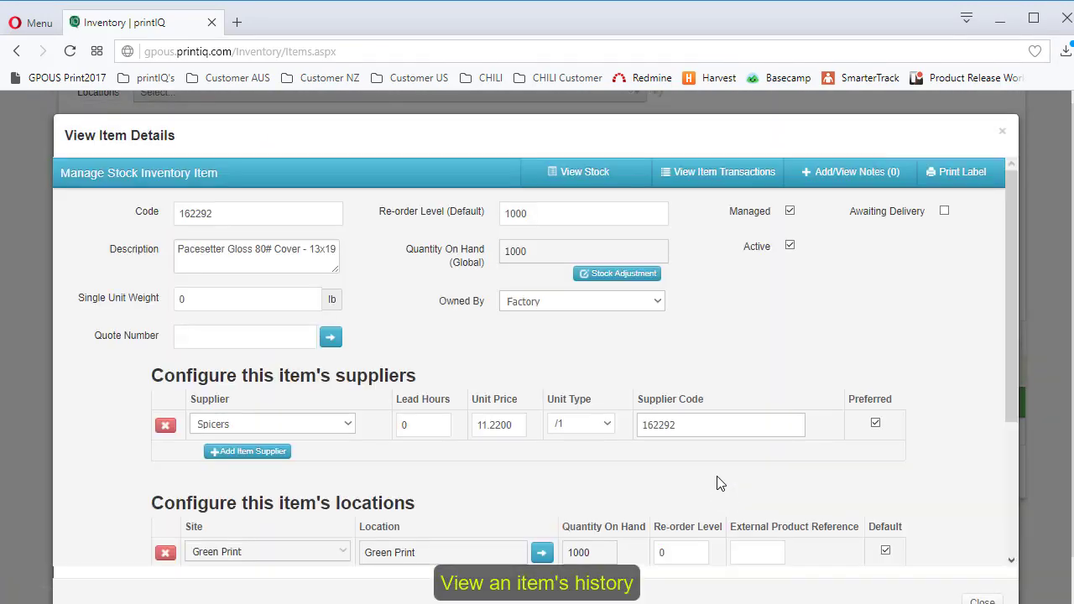
click(723, 173)
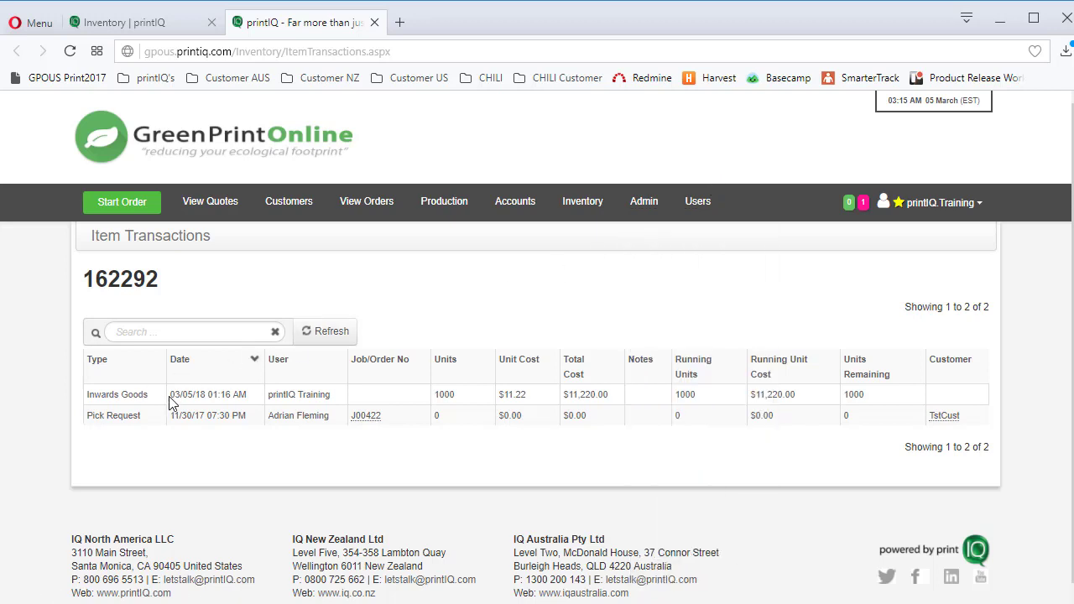
drag(169, 402, 331, 406)
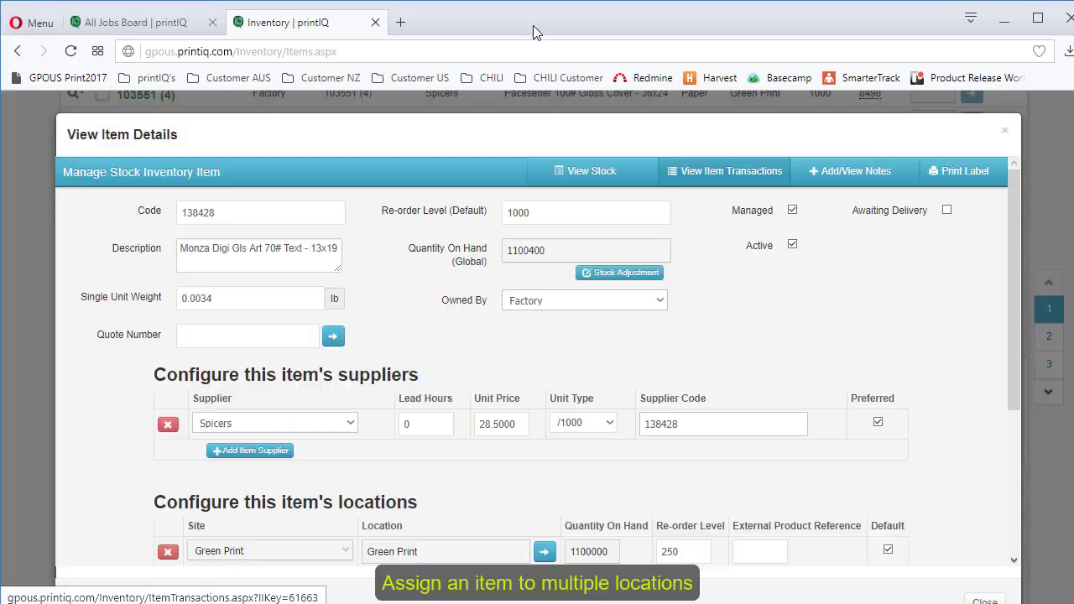
Step: Examine the stock locations and their re-order levels configured for item 138428
scroll(724, 300, down, 2)
scroll(724, 301, down, 2)
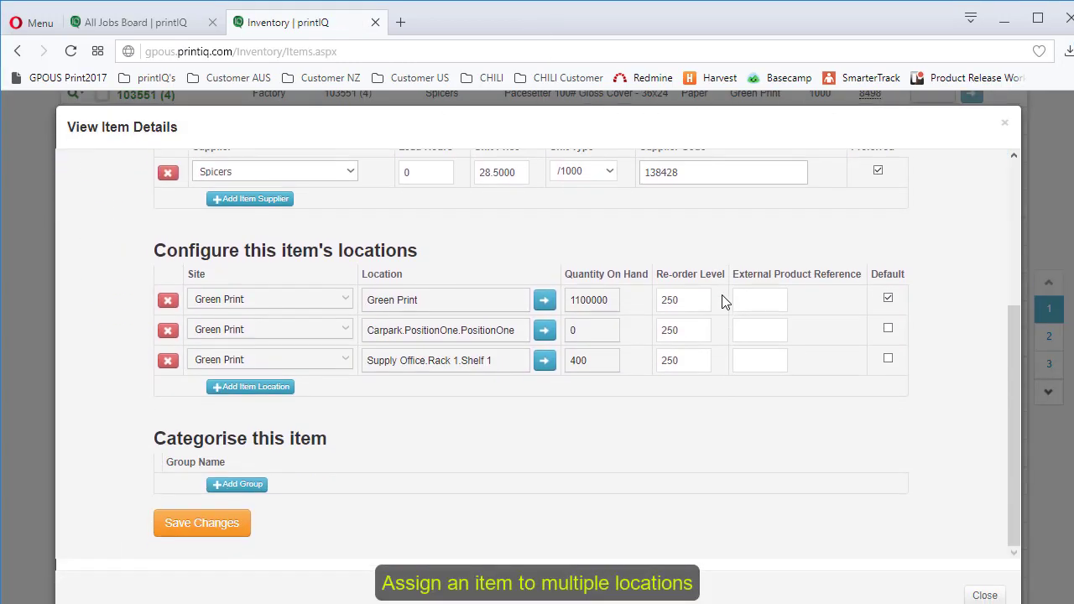